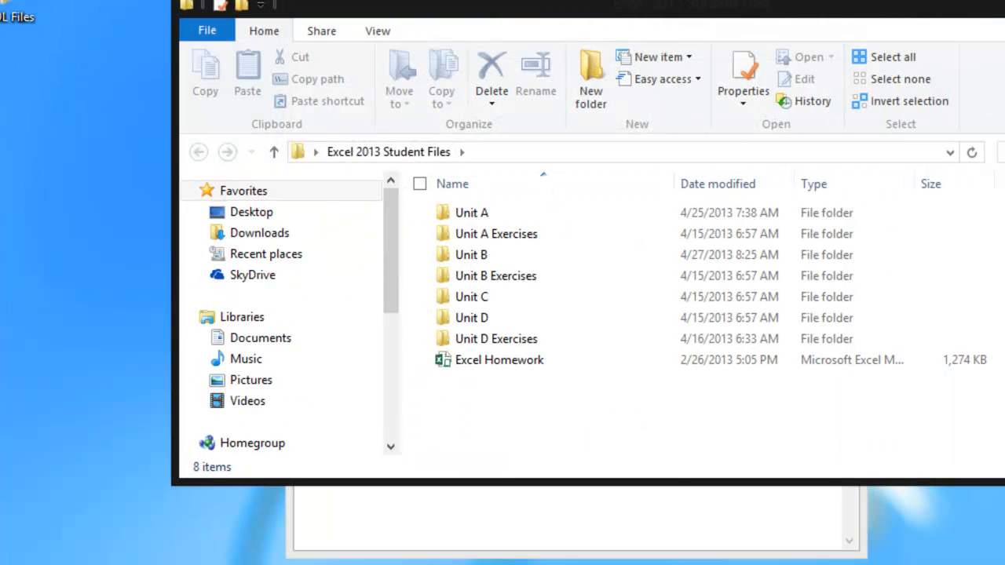
Step: Arrange the Excel 2013 Student Files window and the Notepad exercise instructions side by side on the desktop
left_click_drag(745, 6, 0, 40)
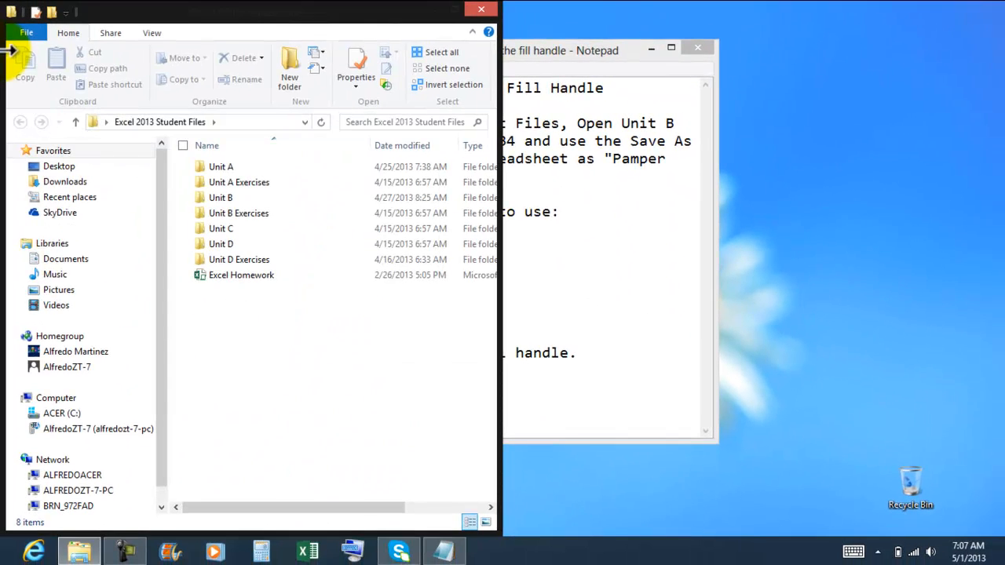
left_click(565, 40)
left_click_drag(532, 63, 993, 53)
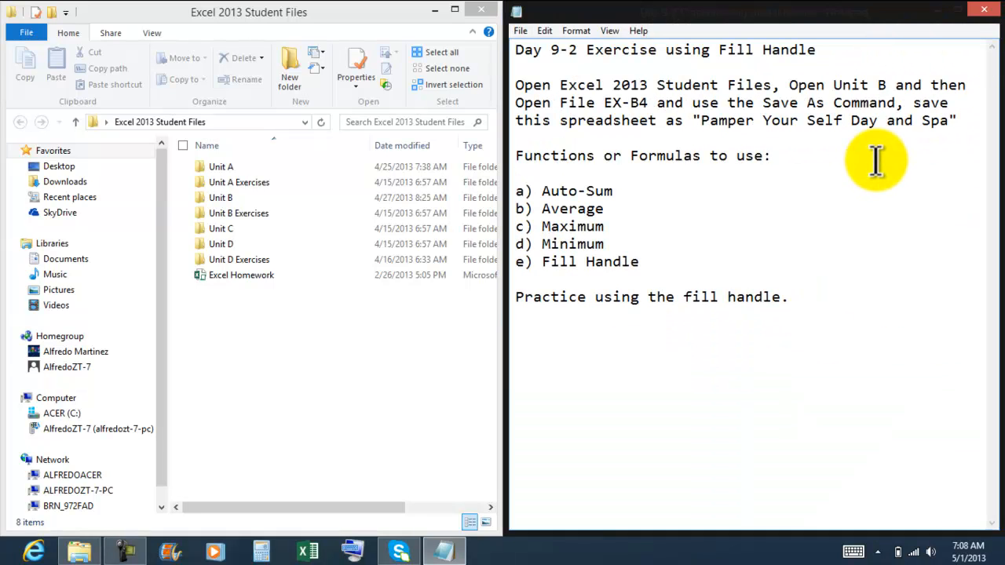
Step: Open the EX B-4 workbook from the Unit B folder of the Excel 2013 Student Files
double_click(235, 200)
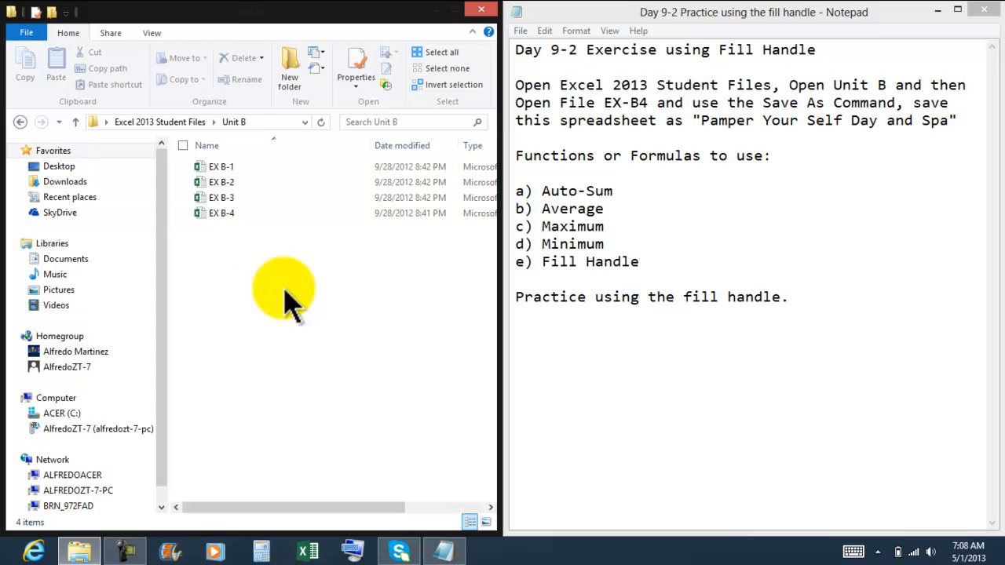
double_click(230, 216)
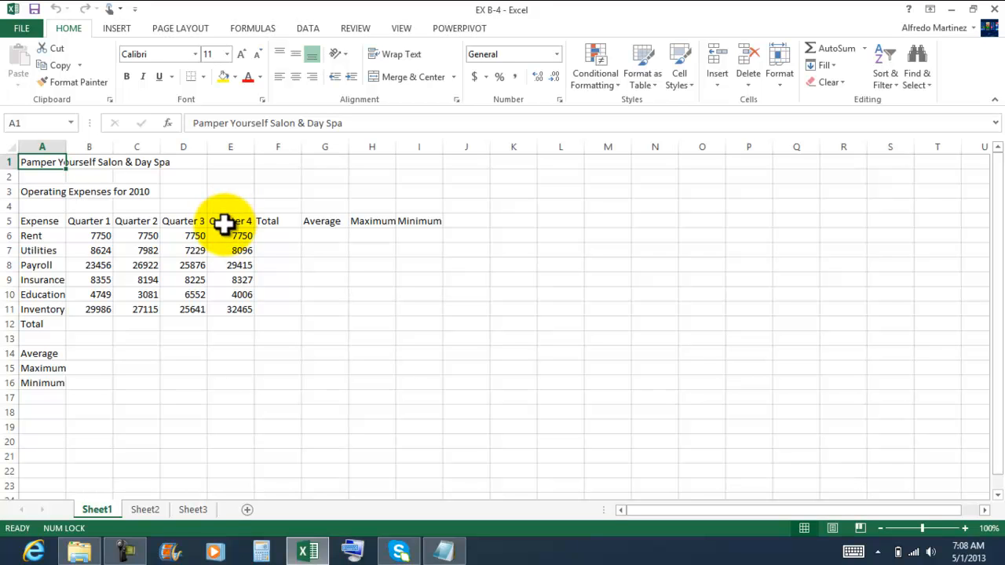
Step: Begin saving a copy of the workbook in the Excel 2013 Files 4-17-2013 folder on the computer
left_click(31, 29)
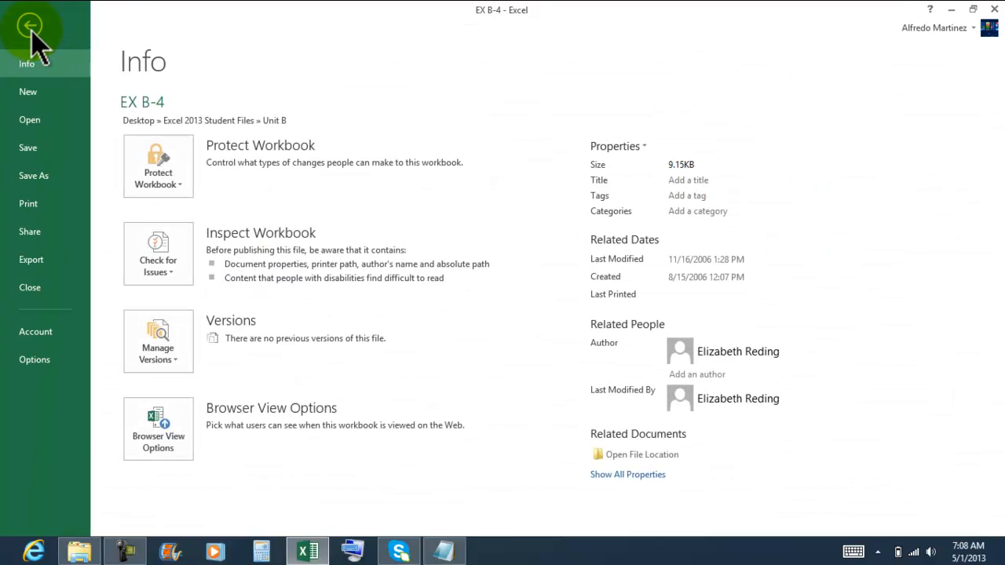
left_click(38, 174)
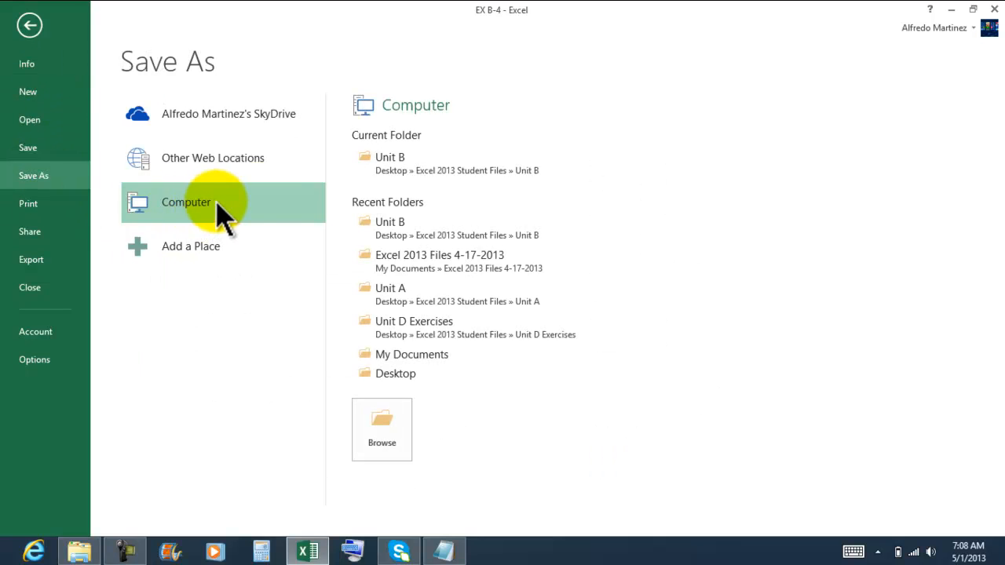
left_click(437, 263)
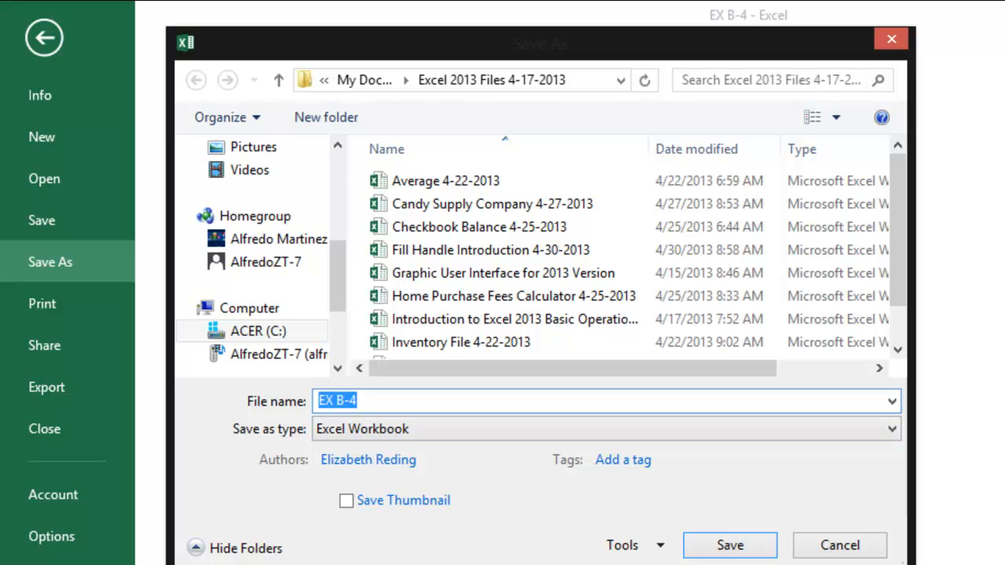
Step: Name the workbook copy "Pamper Your Self Day and Spa 5-1-2013" and save it
key("alt+Tab")
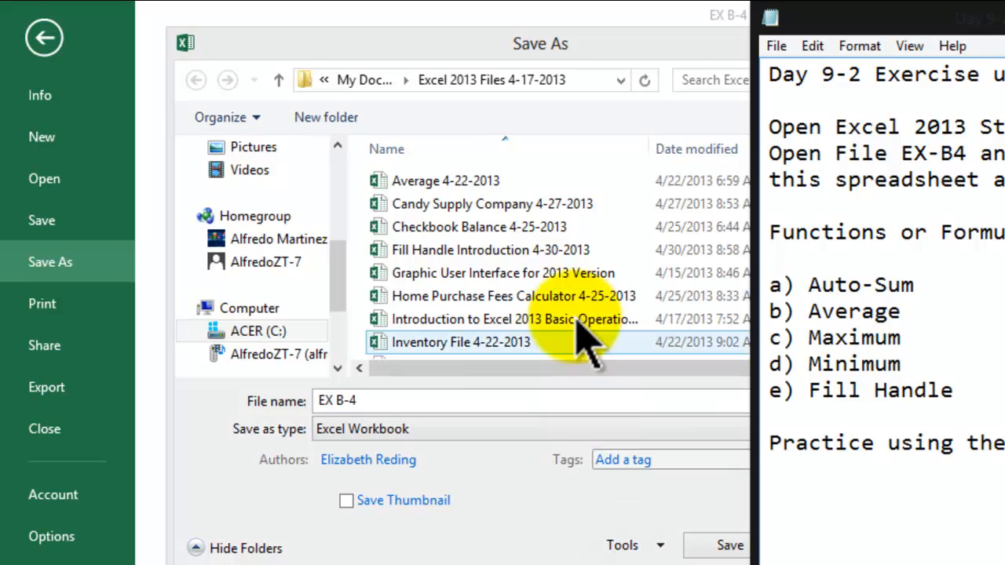
left_click(417, 406)
double_click(416, 401)
left_click(417, 400)
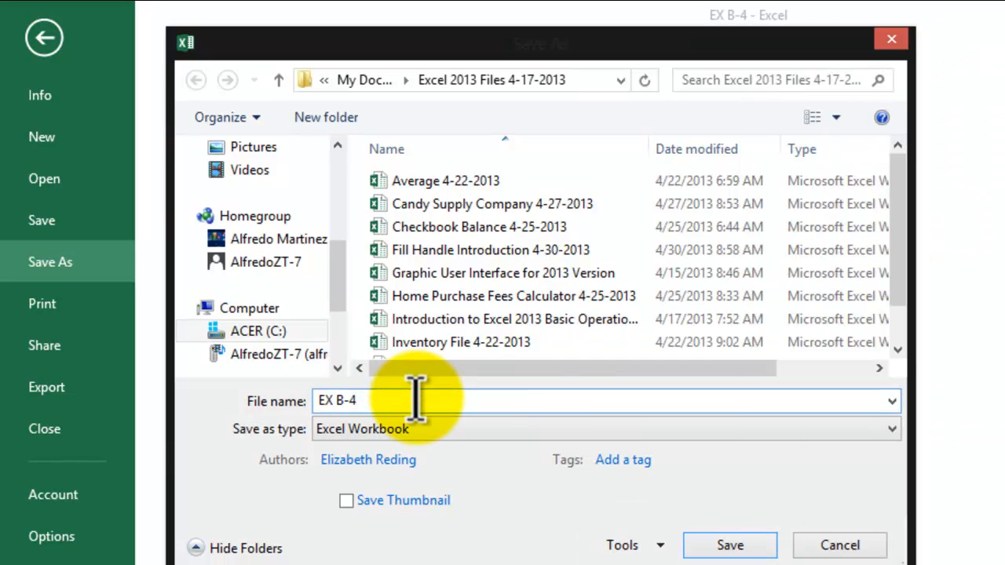
key("BackSpace")
key("BackSpace")
key("BackSpace")
key("BackSpace")
key("BackSpace")
key("BackSpace")
type("Pamper Your S")
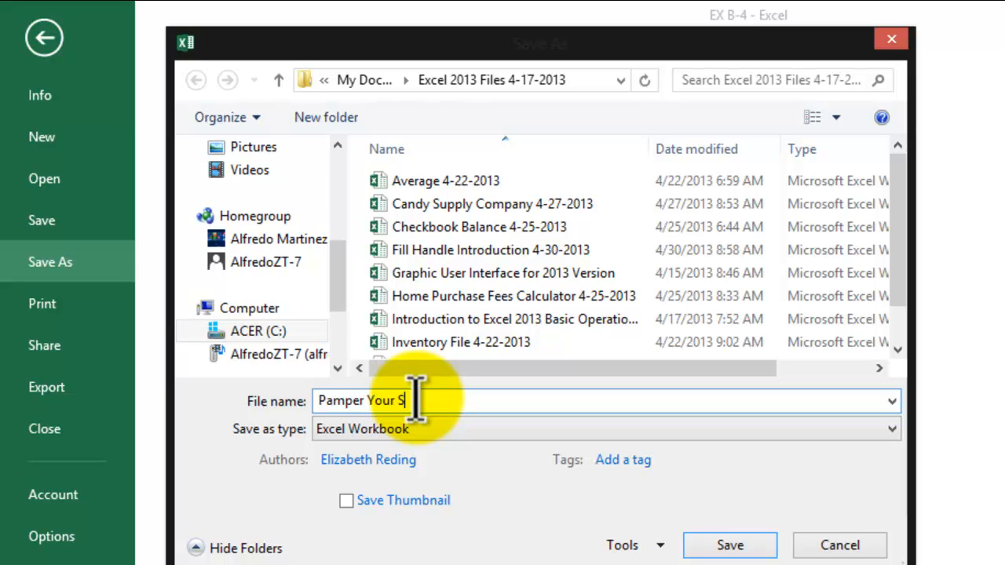
type("elf Day and Spa")
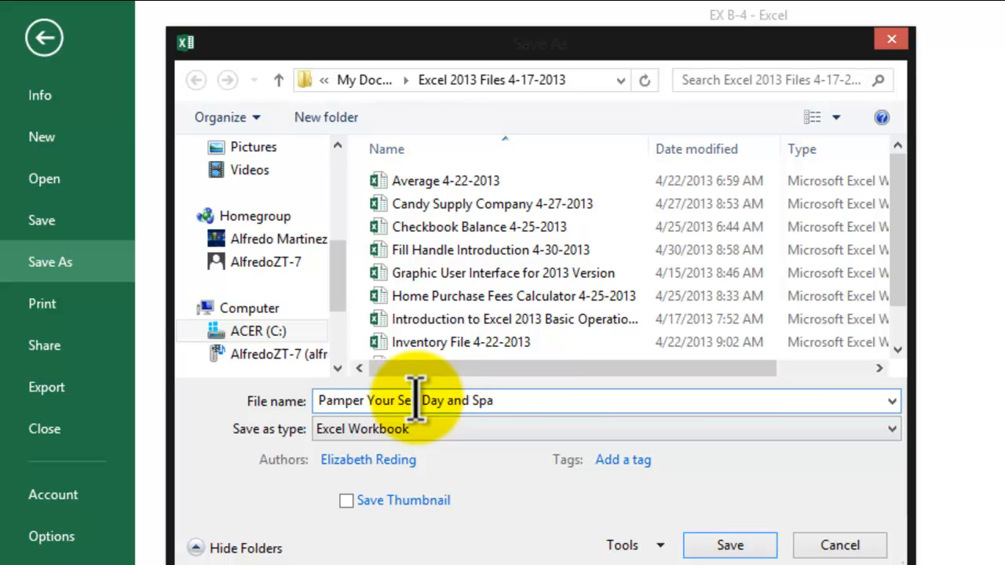
type(" 5-1-2013")
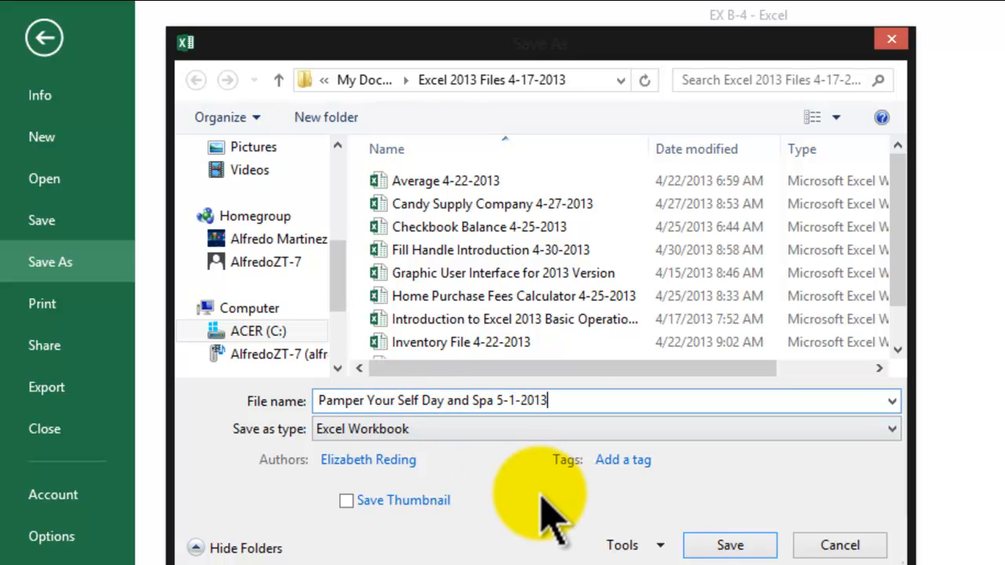
left_click(758, 541)
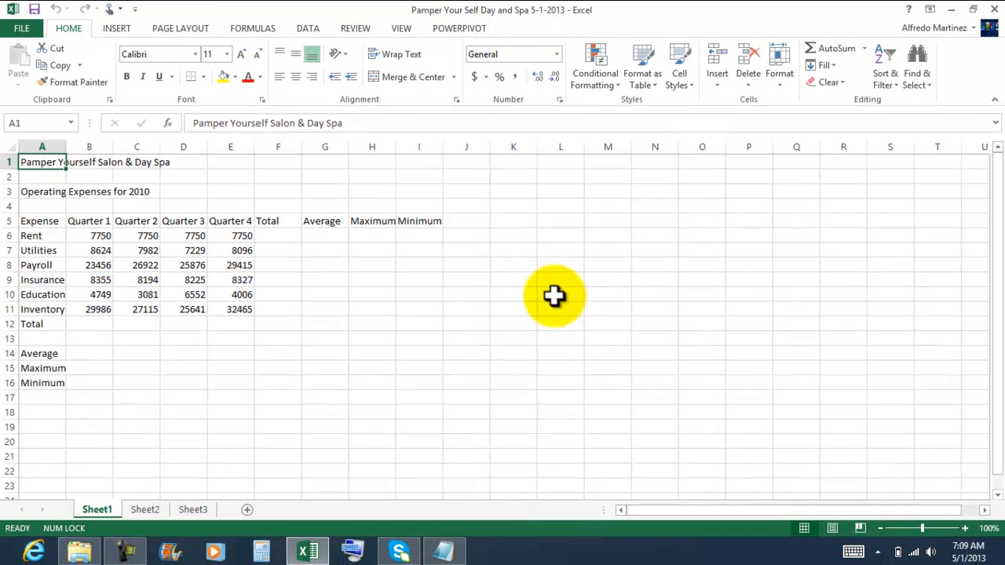
left_click(415, 369)
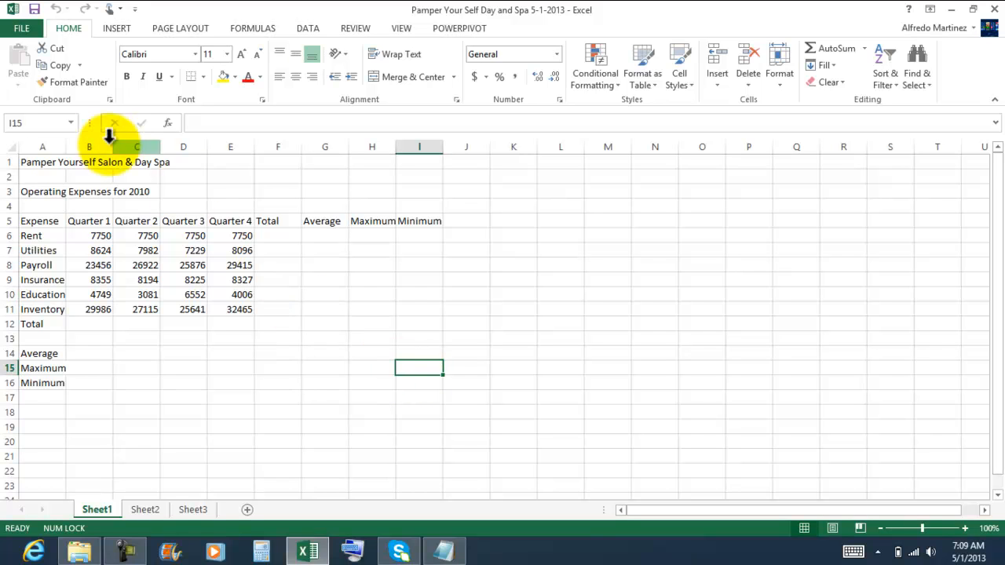
left_click(41, 163)
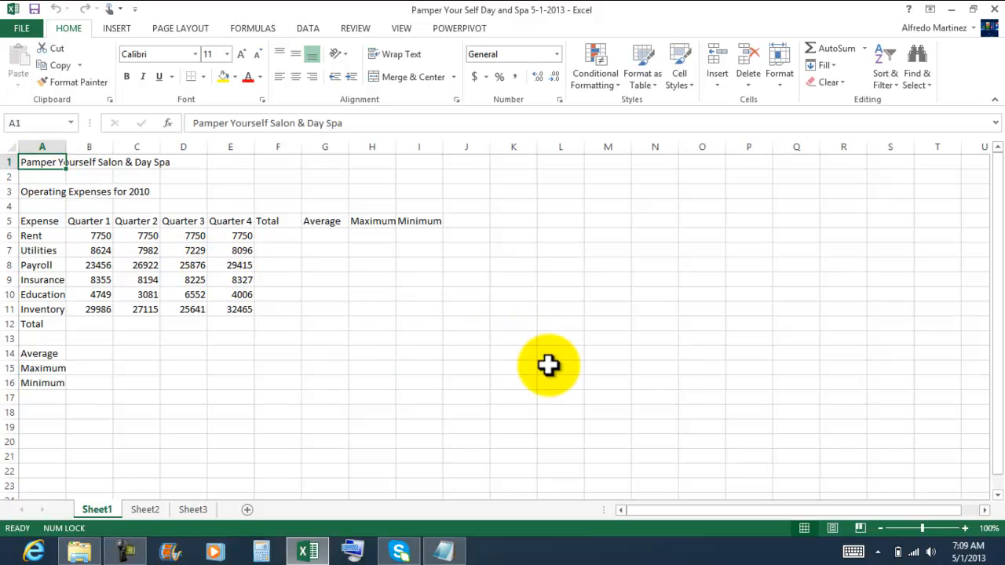
left_click(38, 193)
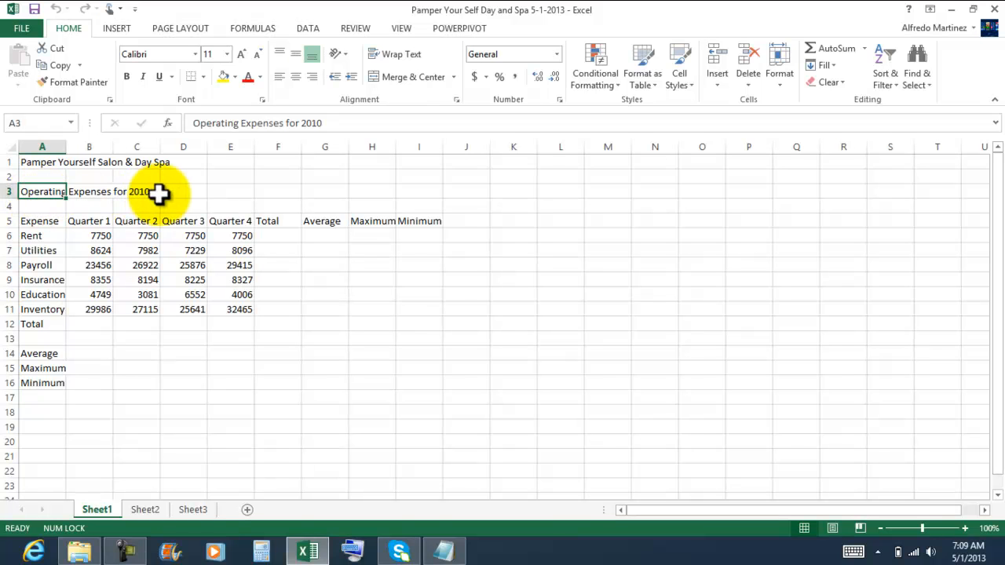
left_click(41, 223)
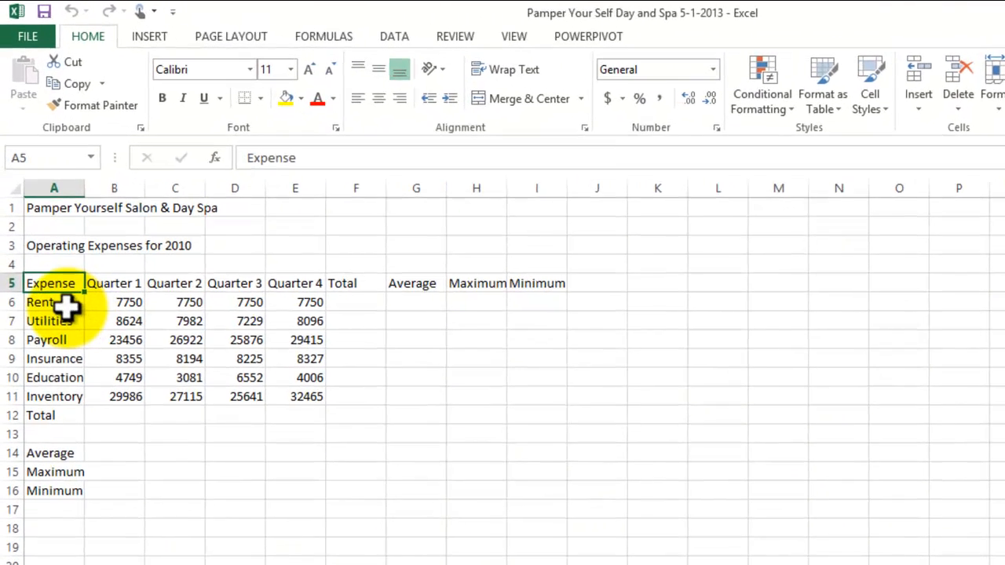
left_click(52, 235)
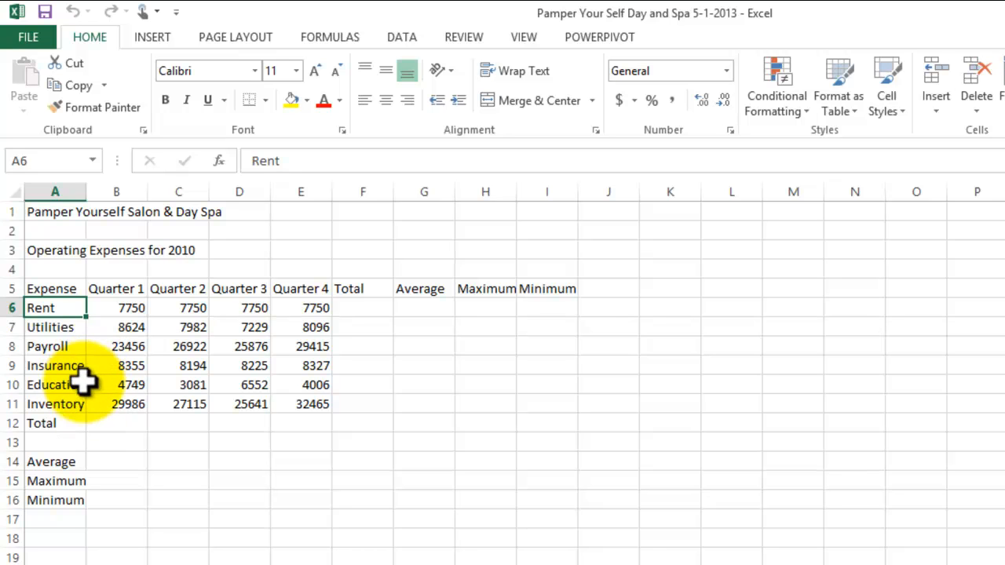
Step: AutoFit column A to its longest entry and narrow it to a width of 10.86 (81 pixels)
double_click(86, 191)
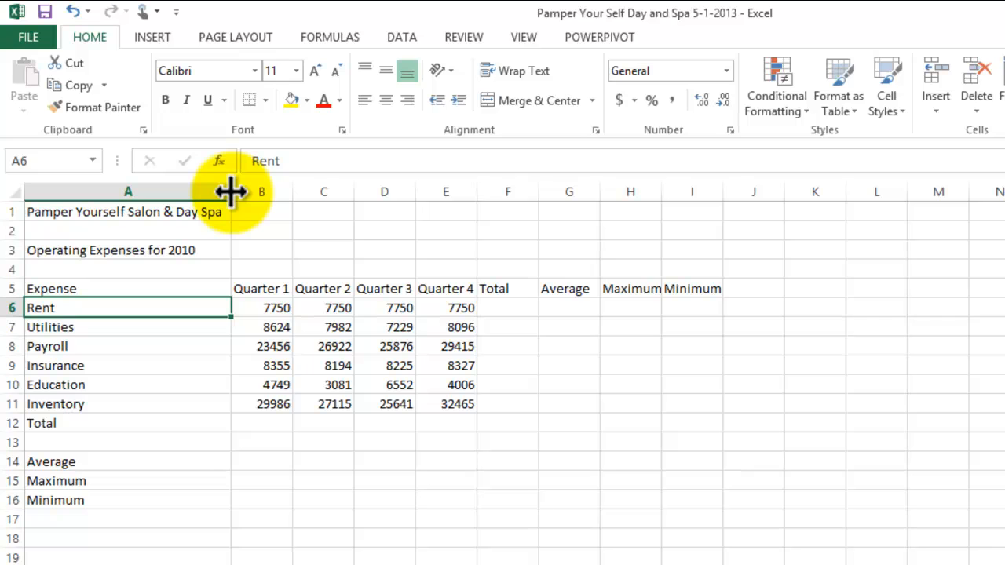
left_click_drag(231, 191, 102, 202)
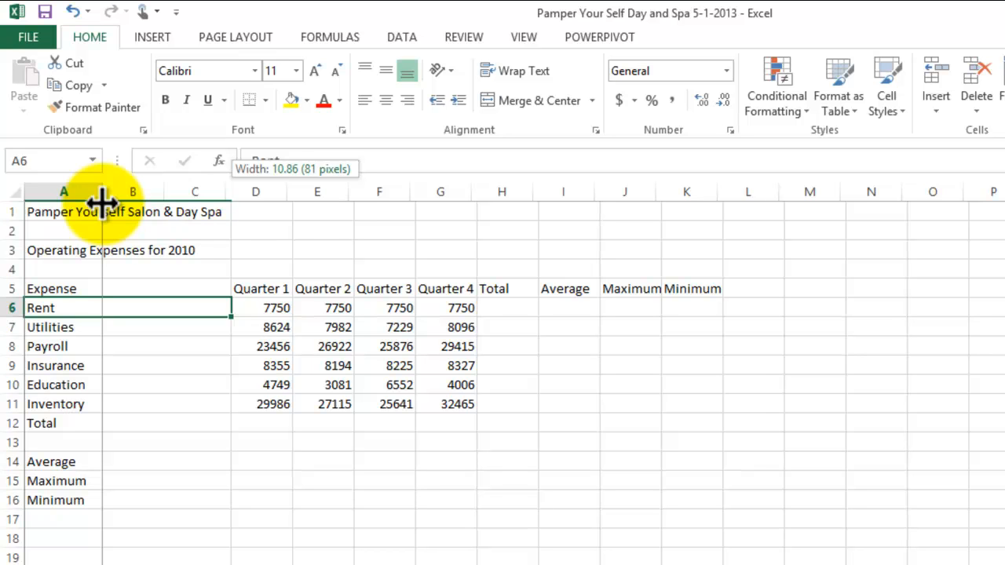
left_click_drag(102, 203, 102, 203)
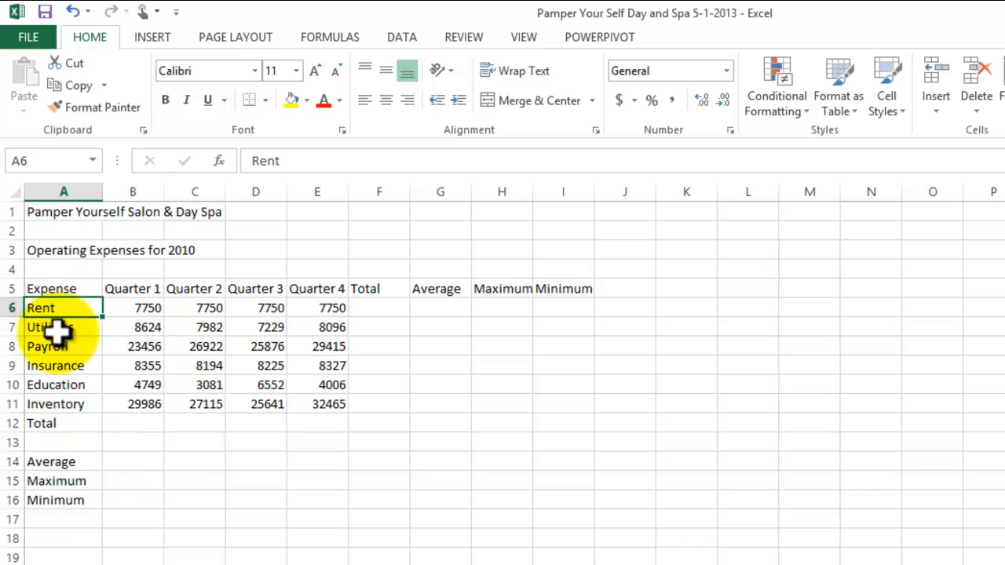
left_click(139, 462)
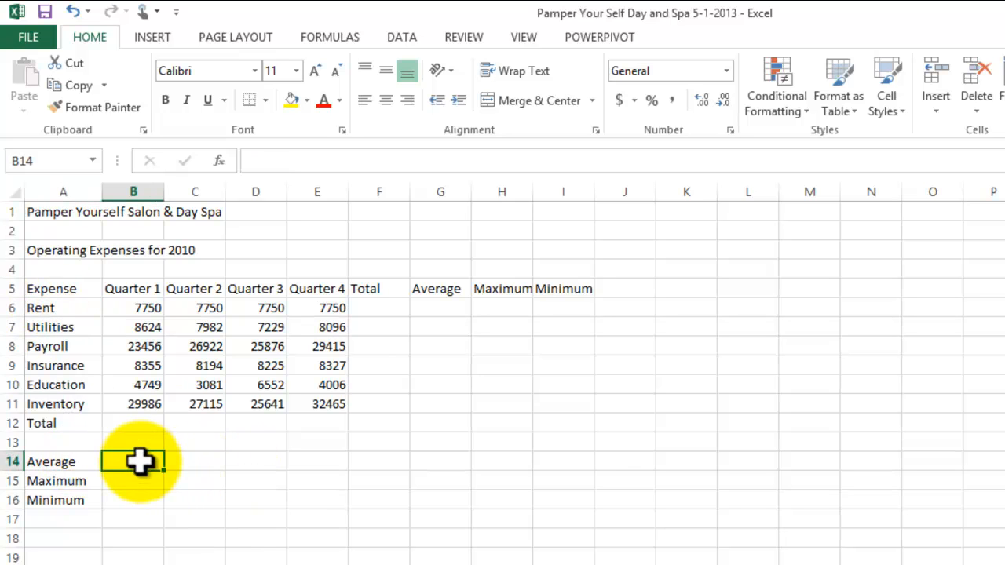
left_click(145, 504)
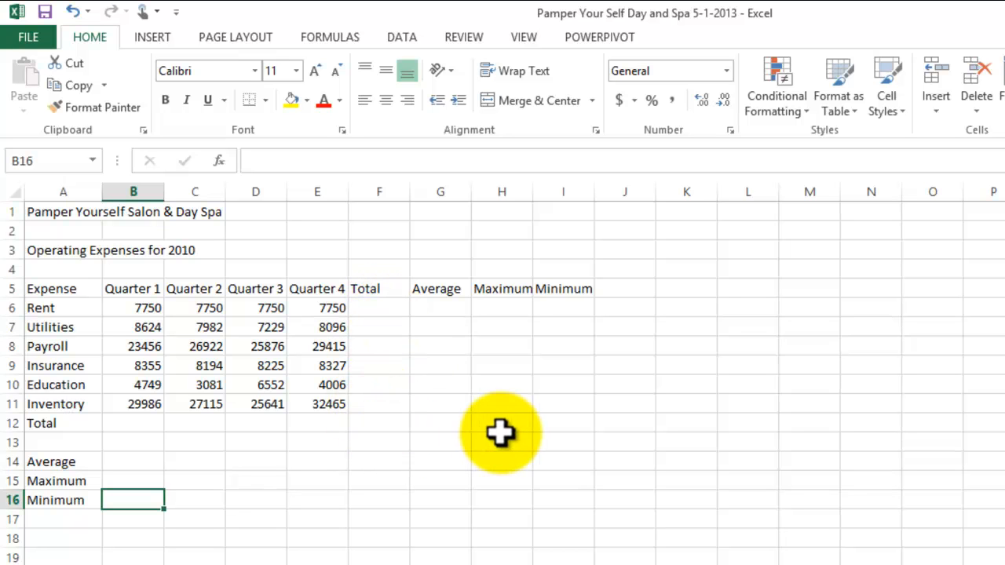
Step: Sum the quarterly expenses over B6:F12 in one go, filling the Total column F and the Total row 12
left_click_drag(134, 314, 196, 326)
left_click_drag(267, 349, 357, 419)
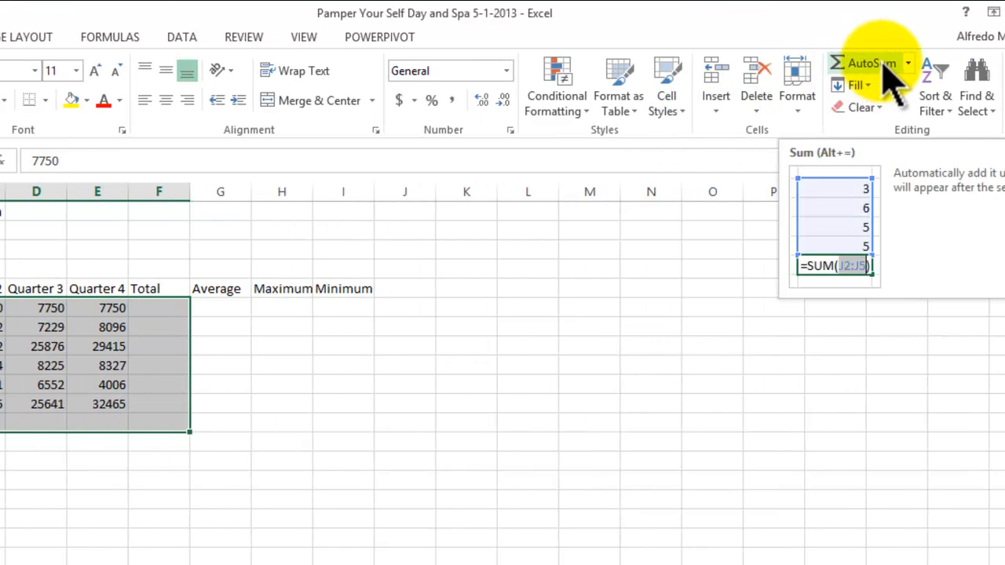
left_click(909, 64)
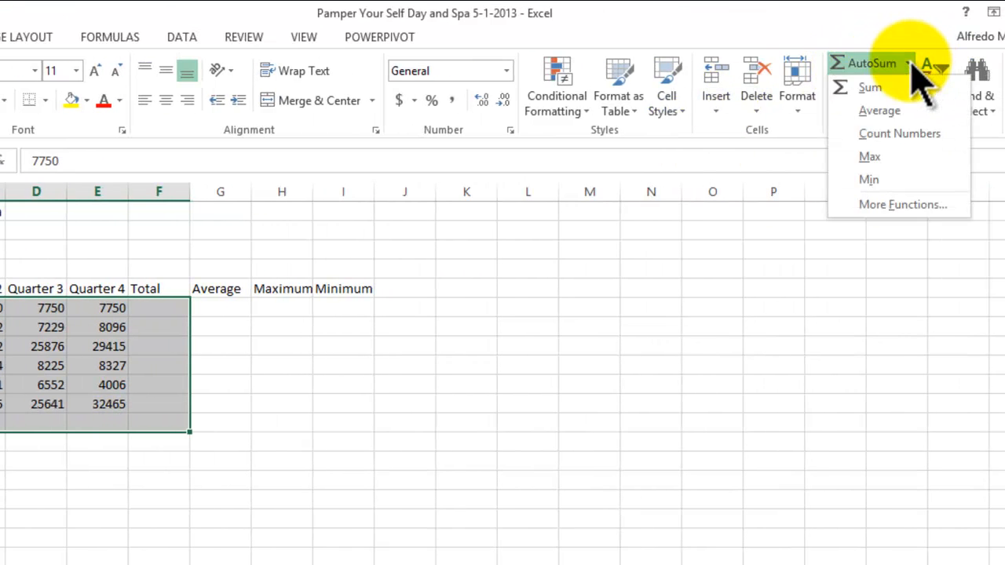
left_click(868, 88)
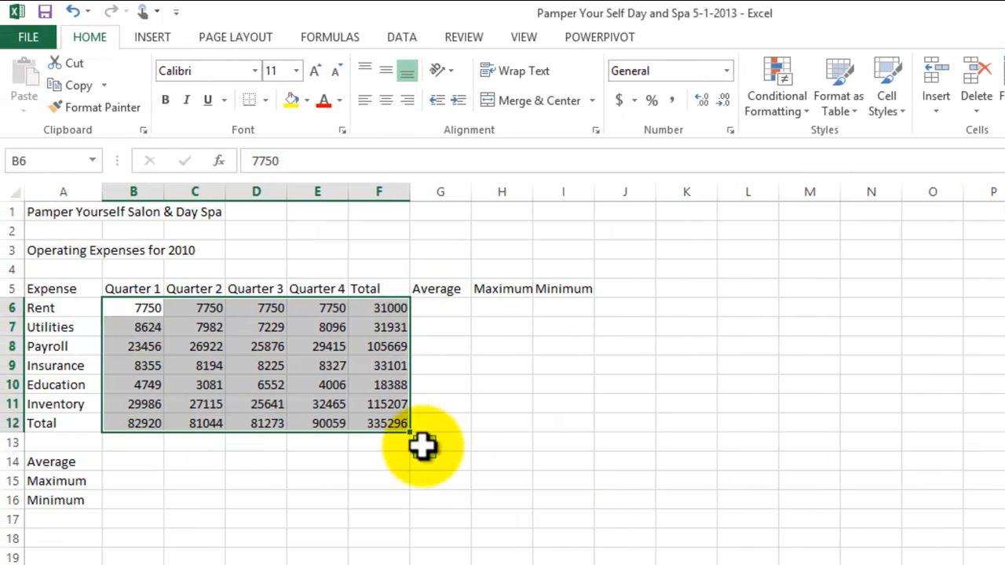
left_click(475, 503)
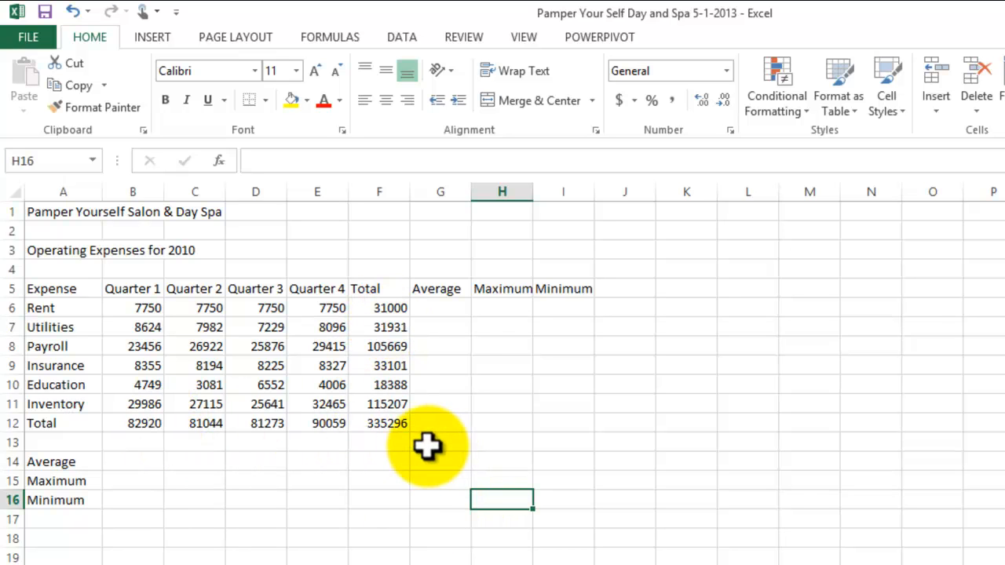
Step: Enter =AVERAGE(B6:E6) in G6 for the Rent row and fill the formula down through G11
left_click(446, 310)
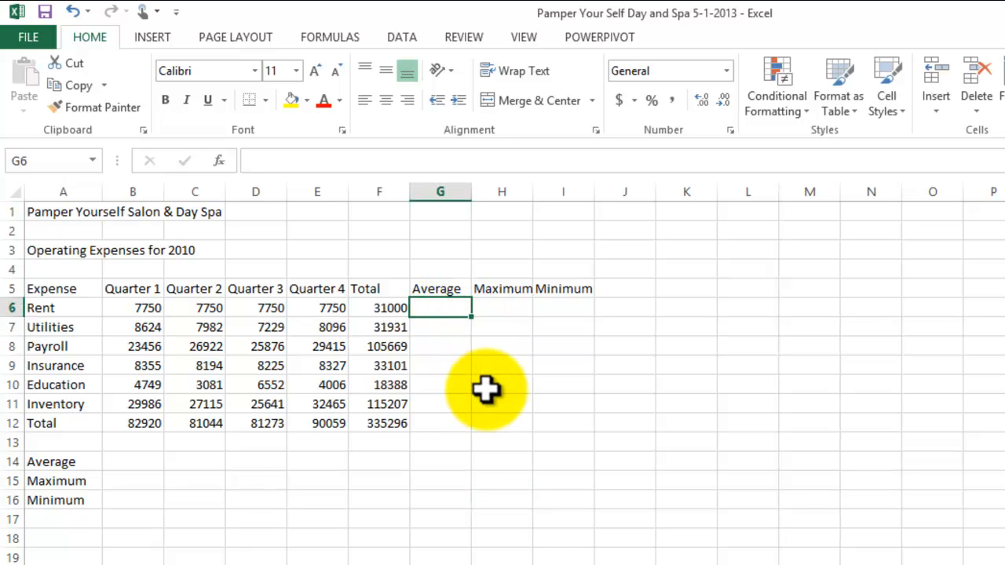
type("=")
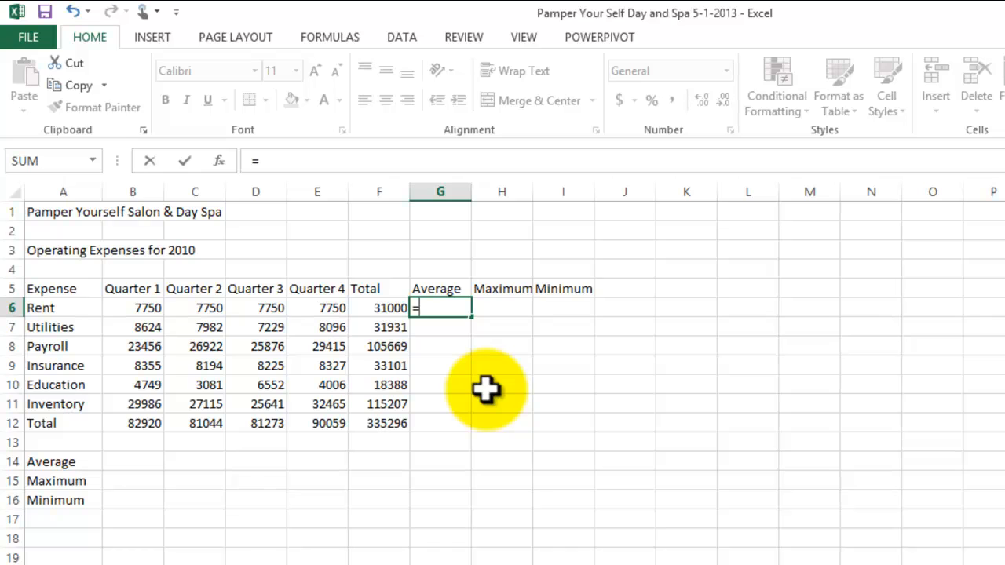
type("average")
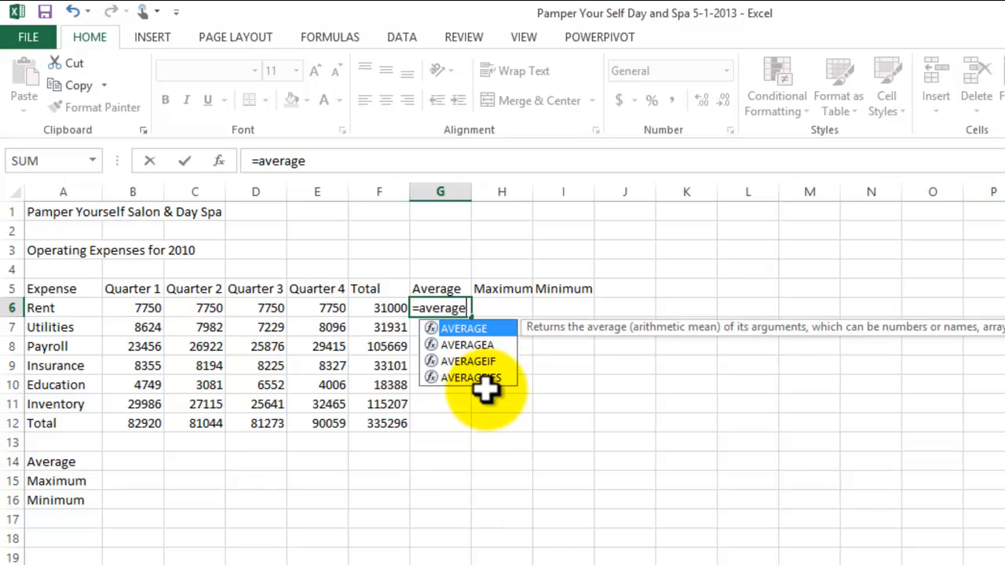
type("(")
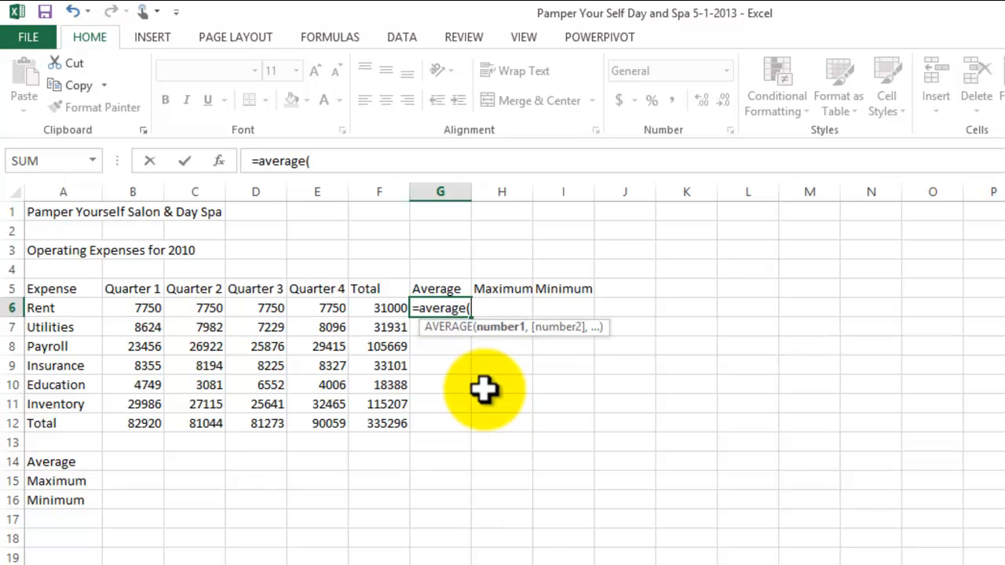
left_click_drag(135, 312, 306, 310)
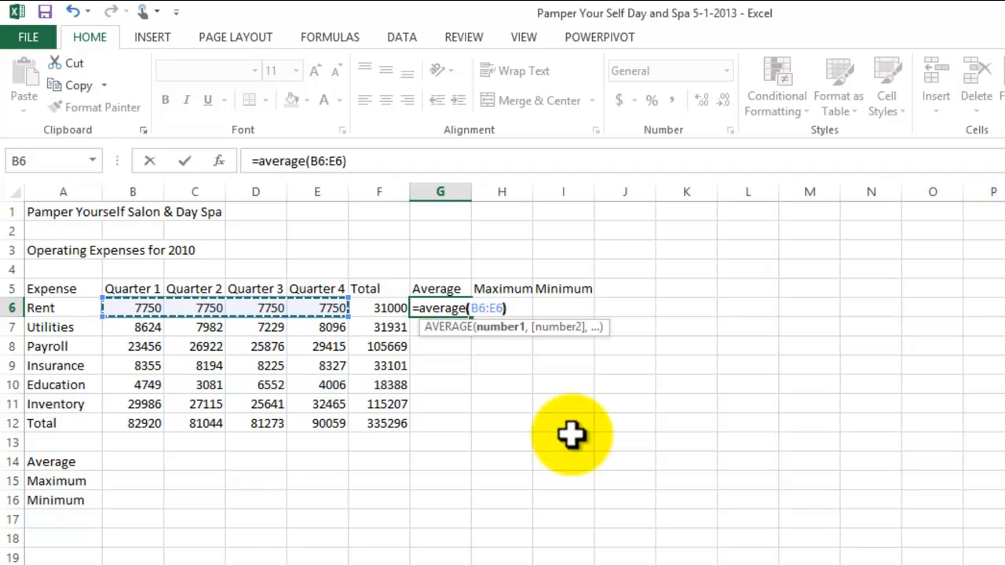
type(")")
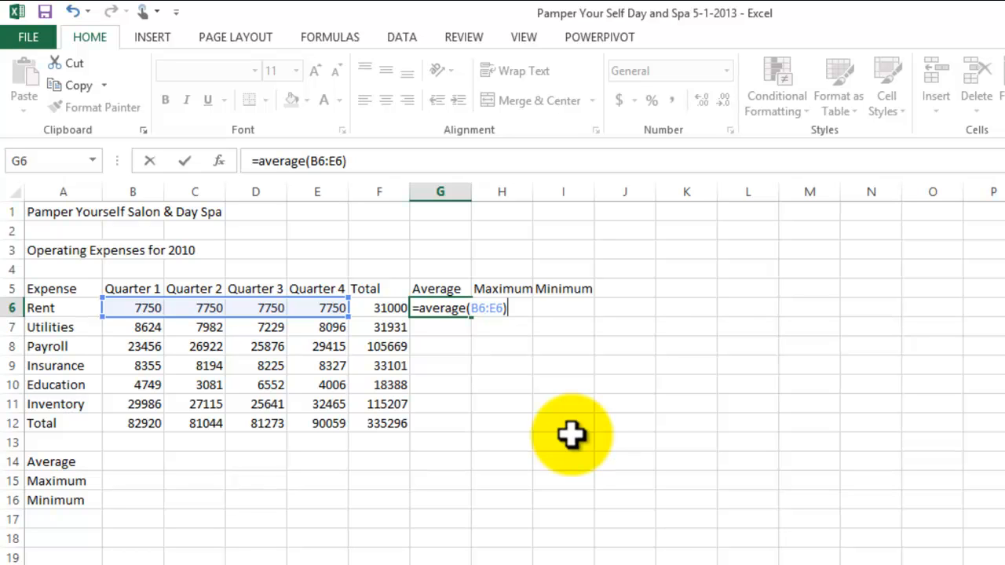
key("Return")
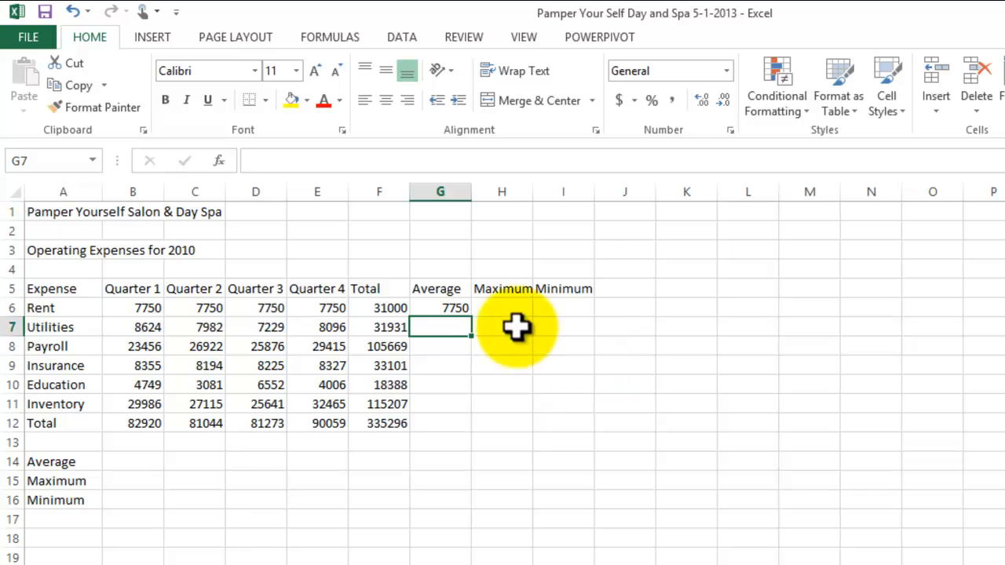
left_click(457, 311)
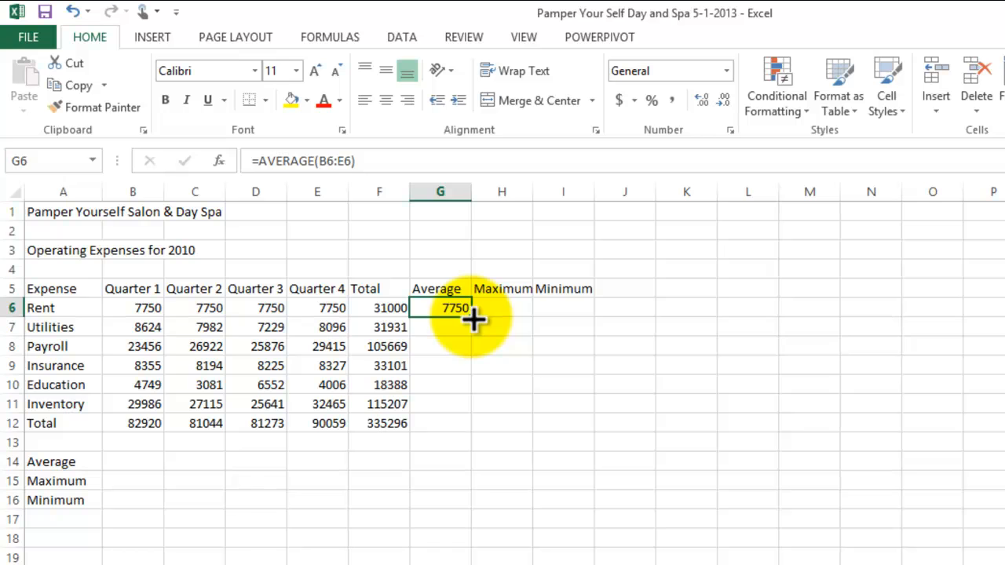
left_click_drag(473, 318, 477, 410)
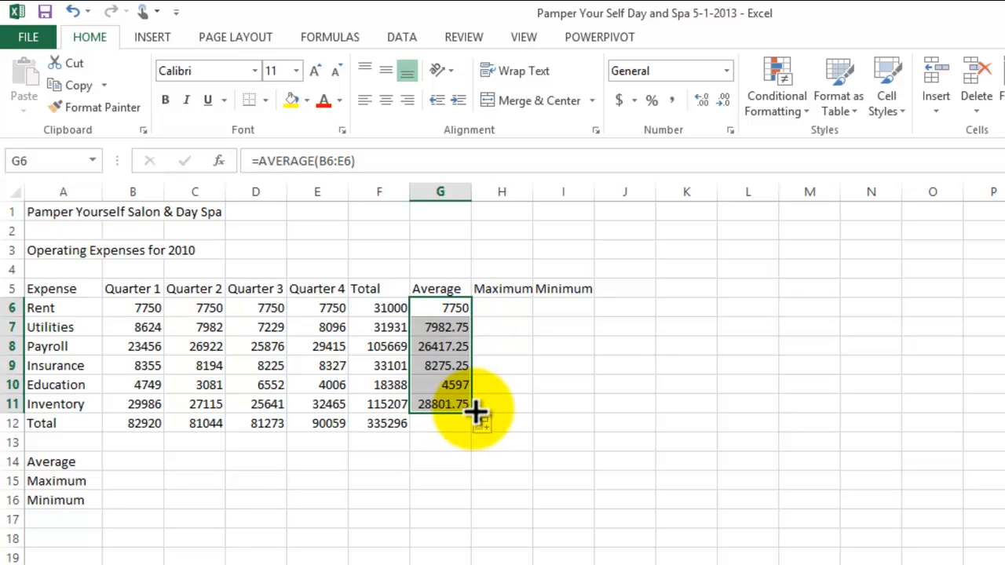
Step: Inspect the filled AVERAGE formulas in G9 and G10 to check which row ranges they reference
left_click(442, 365)
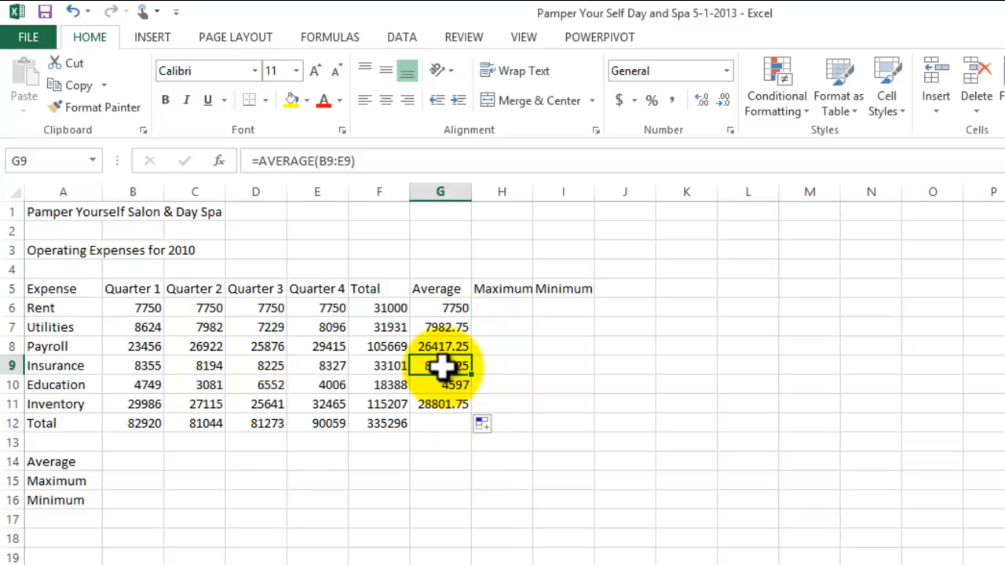
left_click(375, 161)
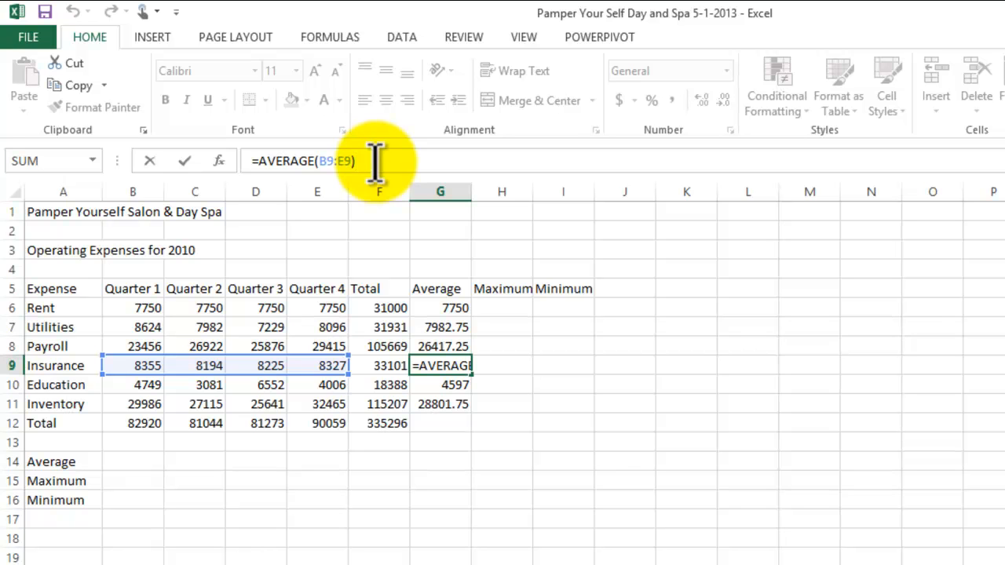
key("Return")
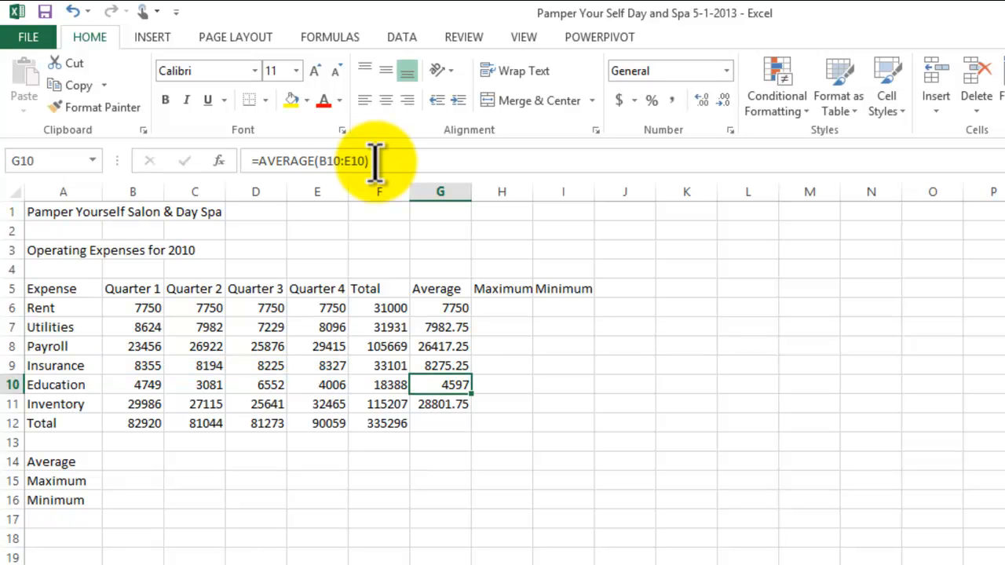
double_click(443, 384)
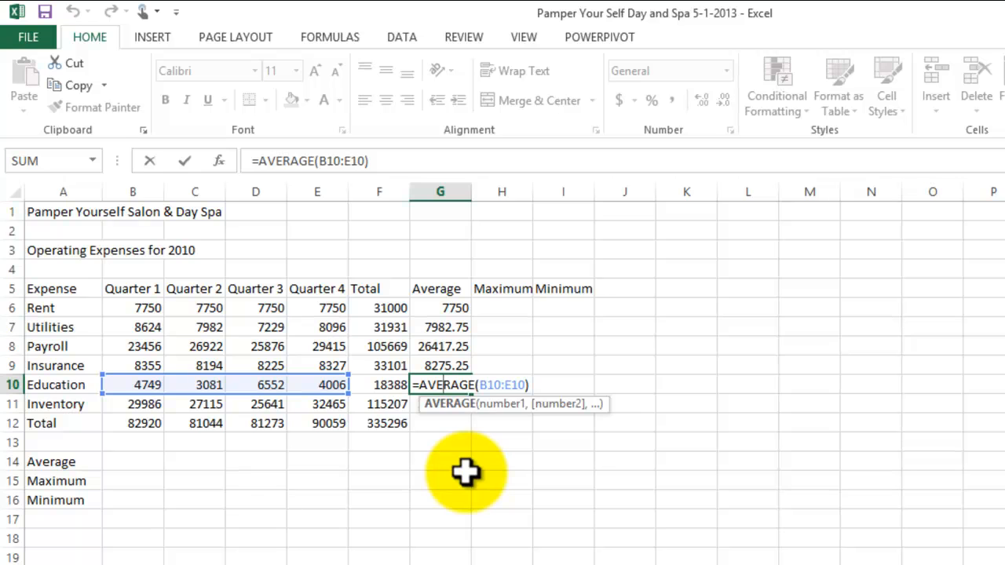
key("Return")
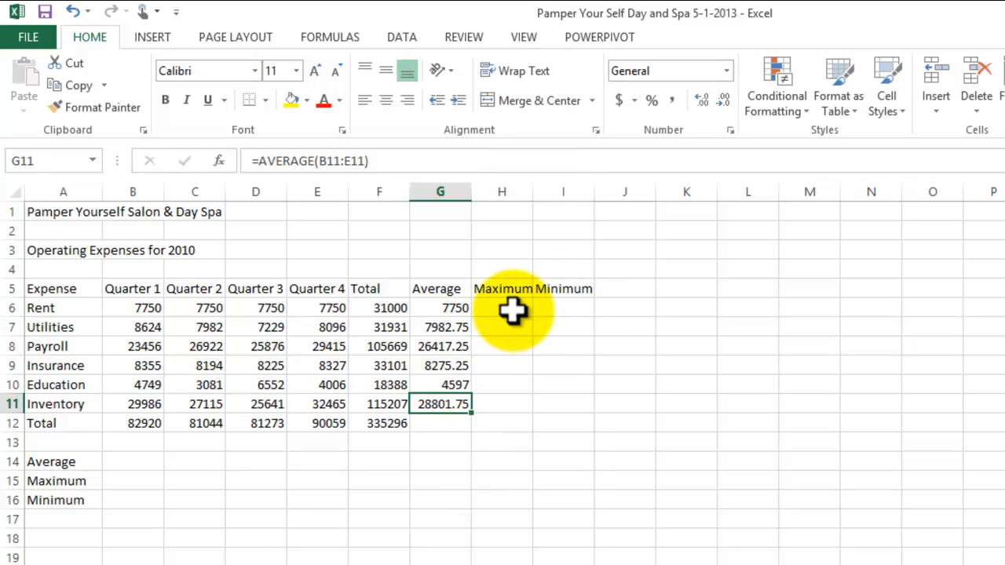
Step: Enter =MAX(B6:E6) in H6 for the Rent row and fill the formula down through H11
left_click(511, 312)
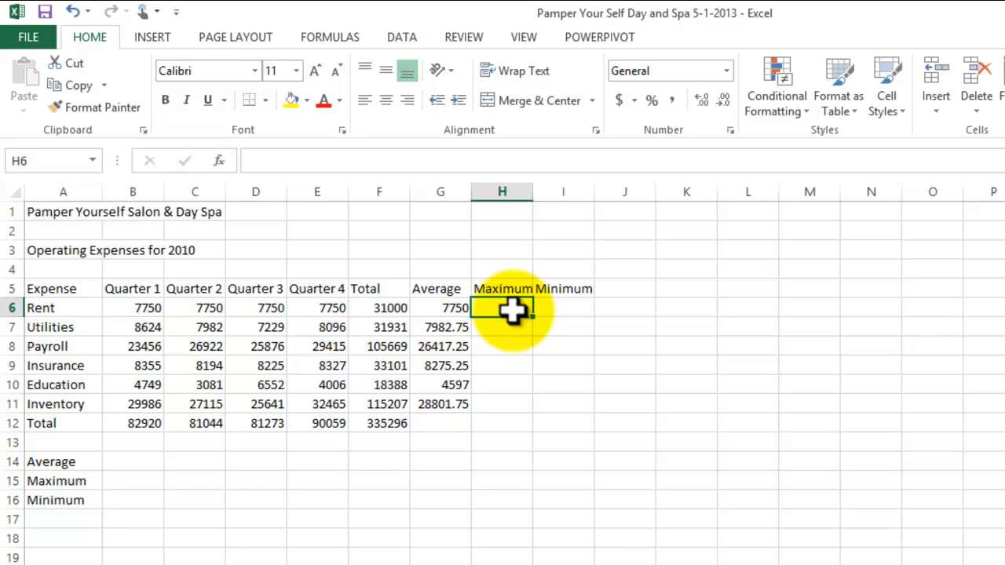
type("=")
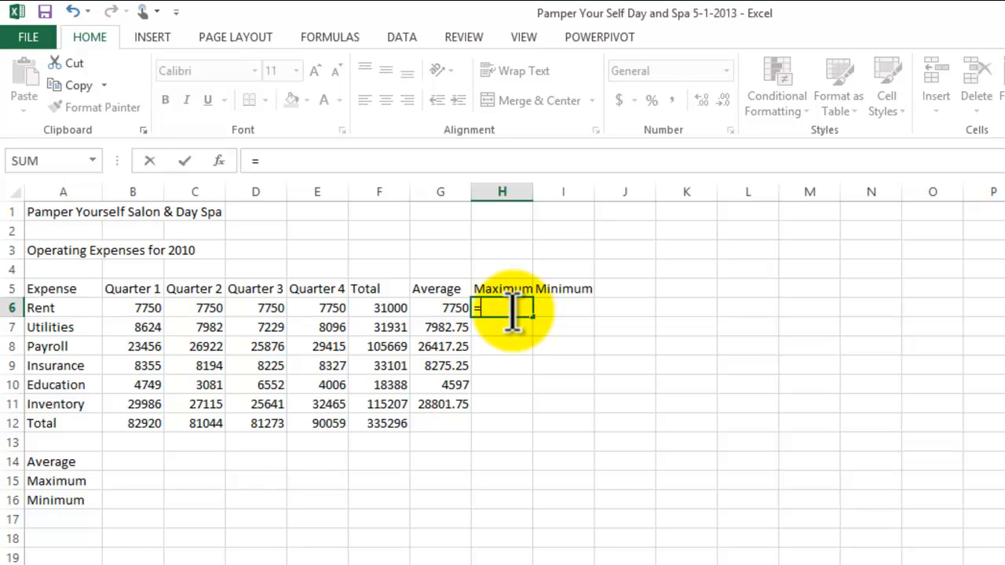
type("max(")
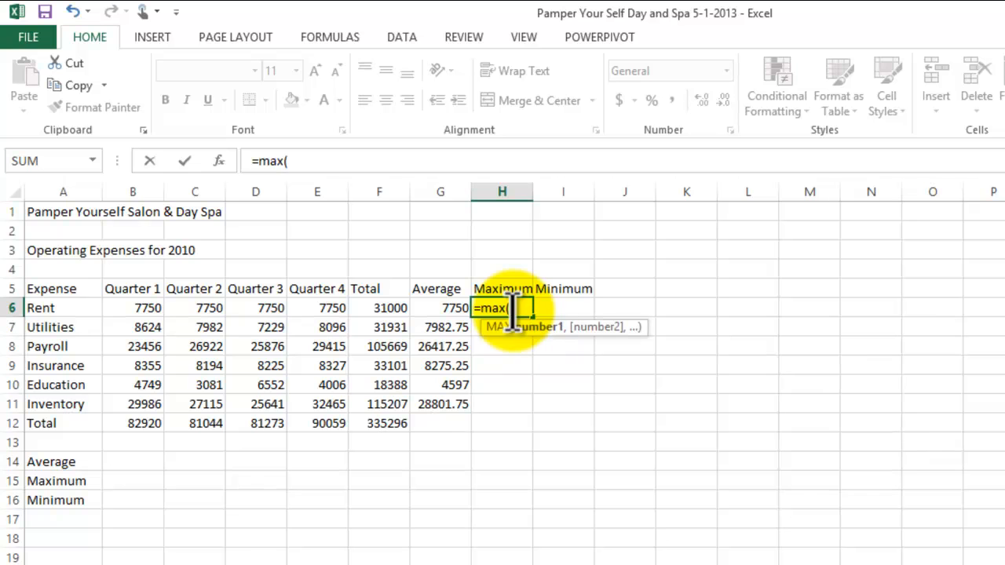
left_click_drag(150, 310, 308, 319)
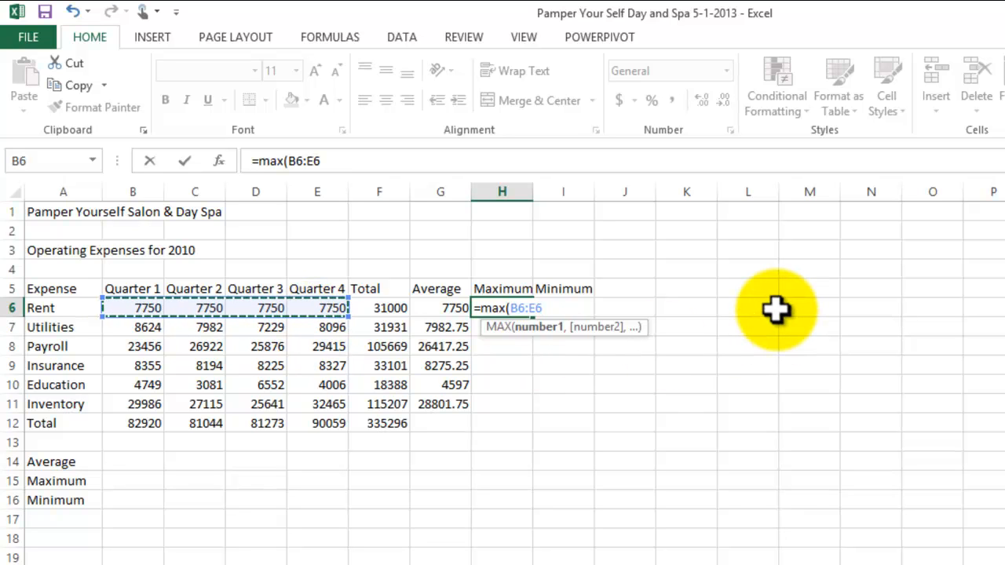
type(")")
key("Return")
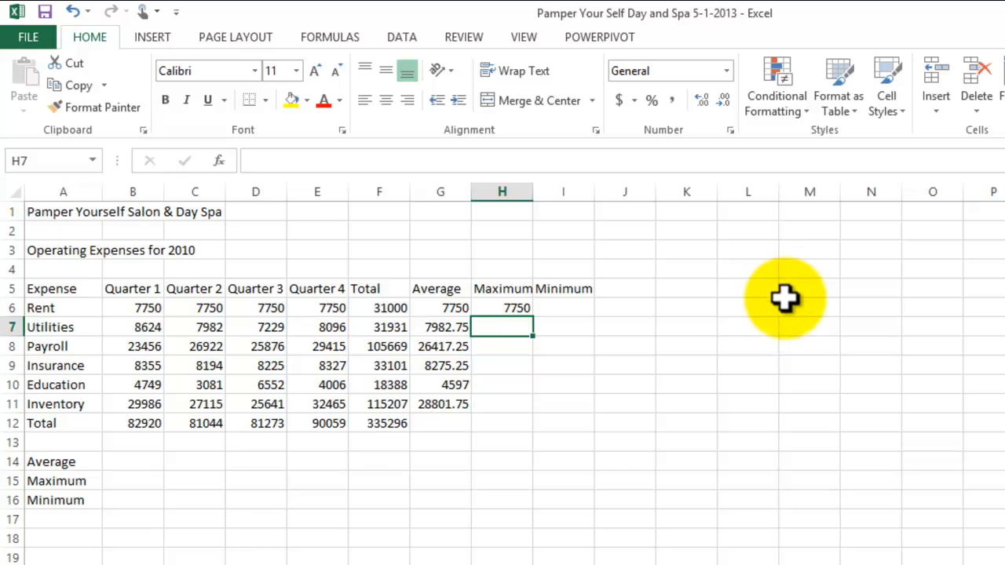
left_click(519, 308)
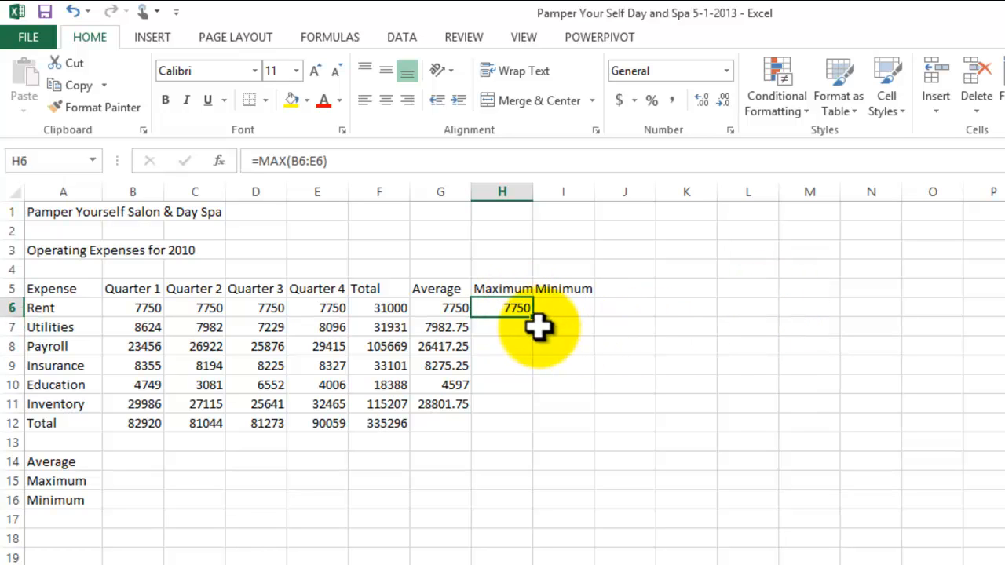
left_click_drag(536, 319, 538, 418)
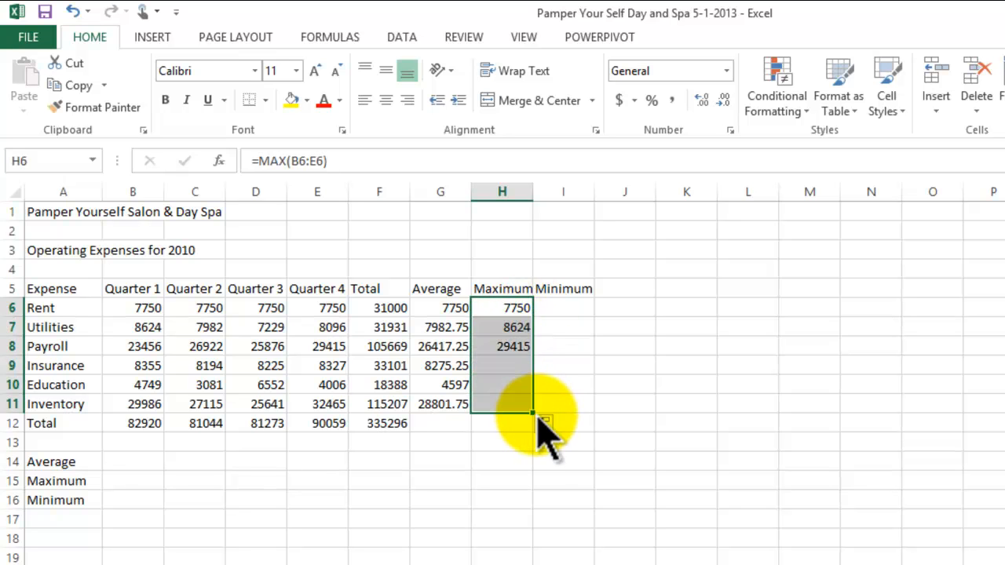
Step: Inspect the filled MAX formulas in H11 and H9 to check their referenced quarter ranges
left_click(520, 405)
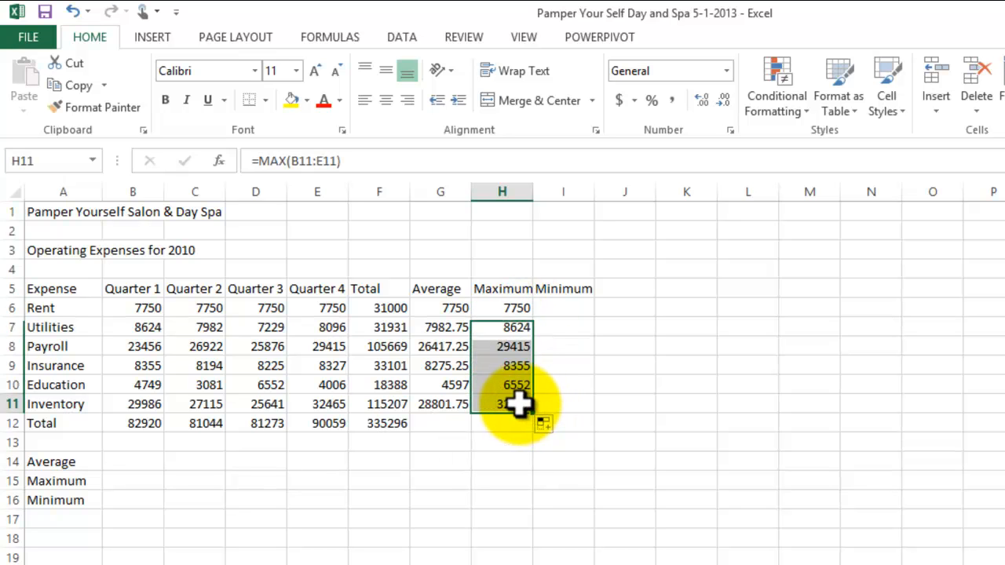
double_click(518, 404)
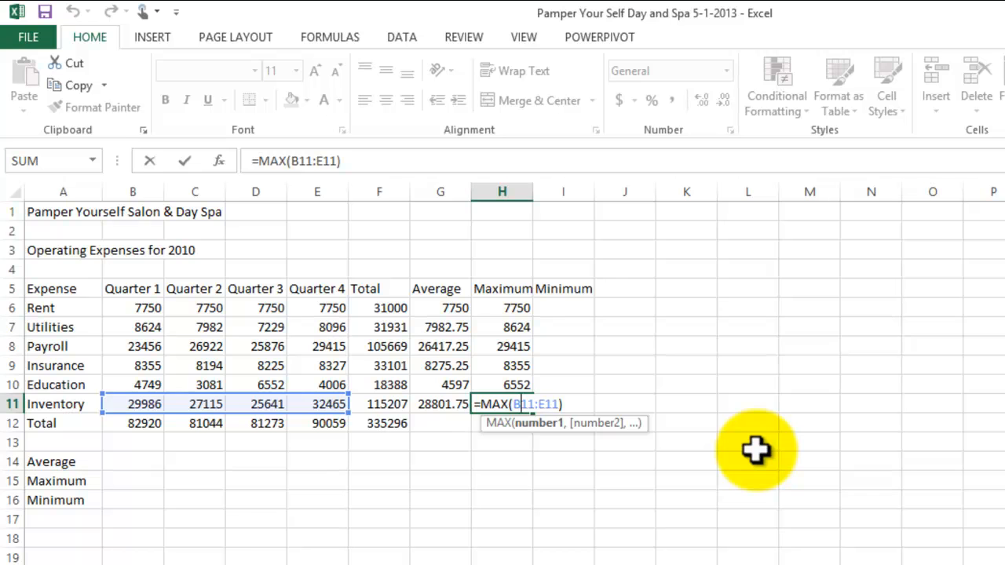
key("Return")
left_click(507, 367)
double_click(507, 367)
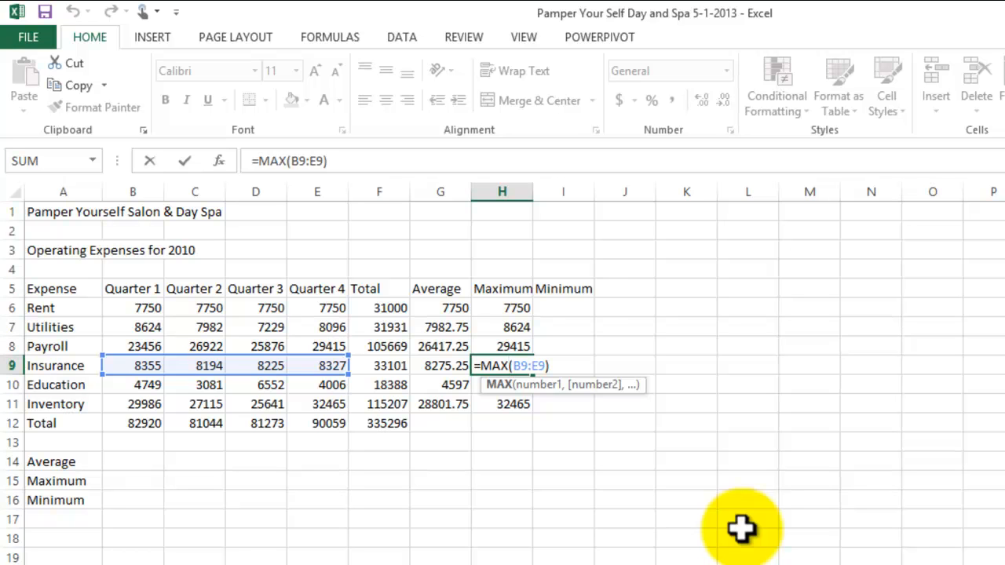
key("ctrl+Return")
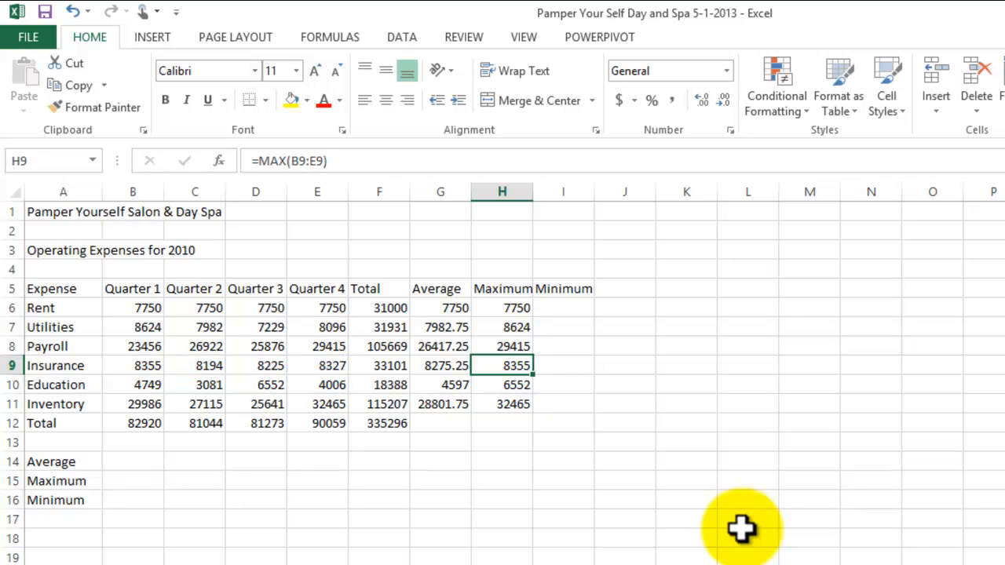
key("Down")
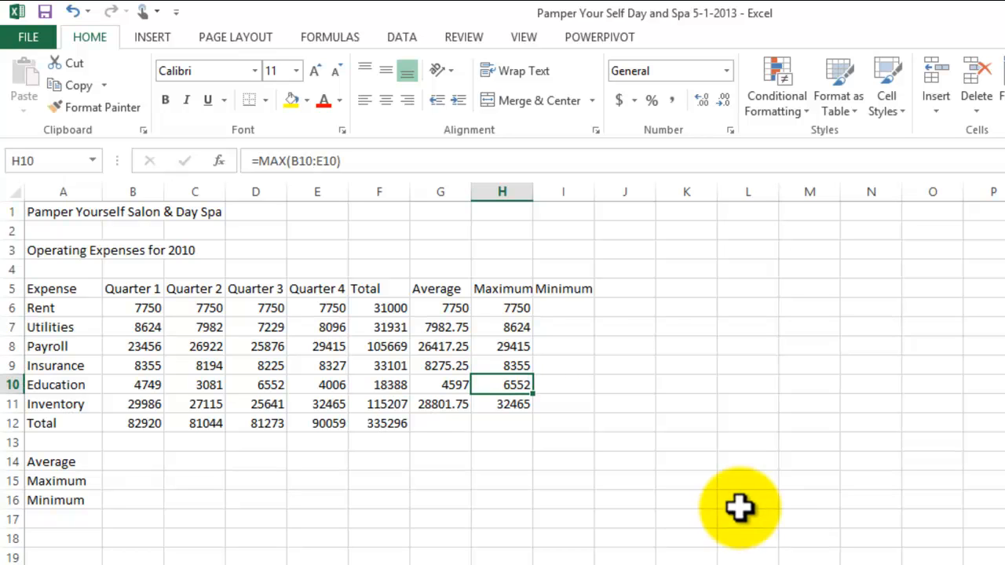
Step: Enter =MIN(B6:E6) in I6 for the Rent row and fill the formula down through I11
left_click(564, 311)
type("=")
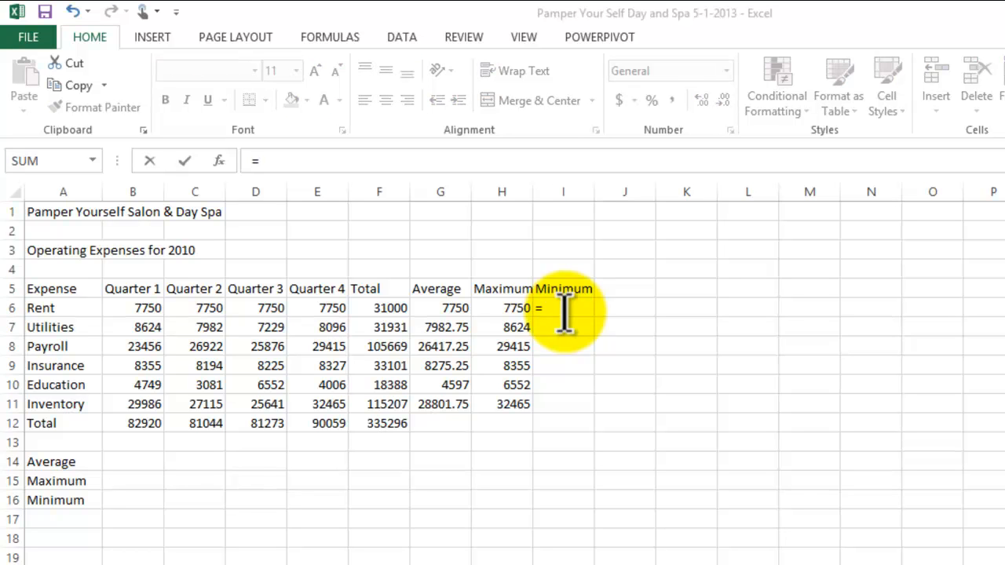
left_click(563, 310)
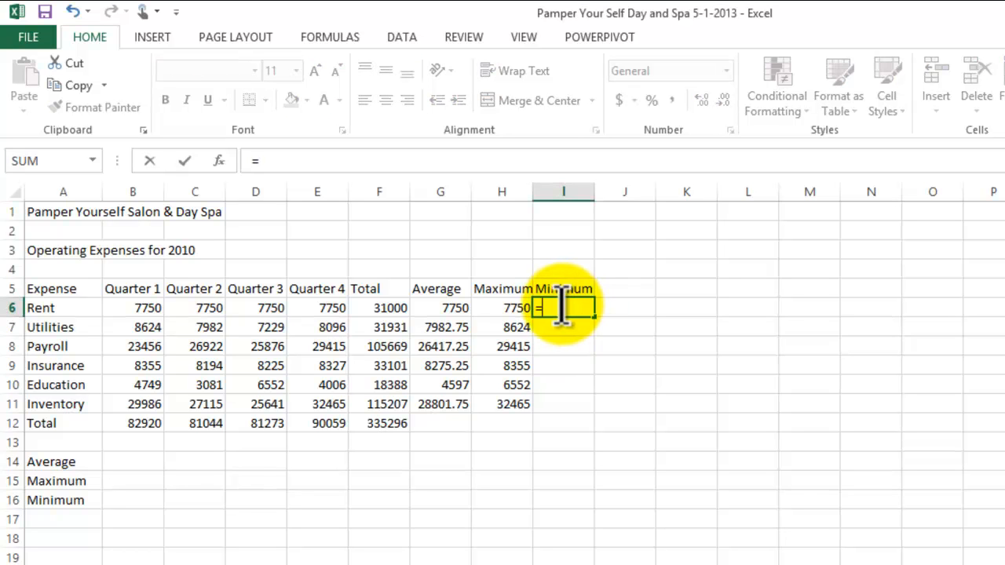
type("min")
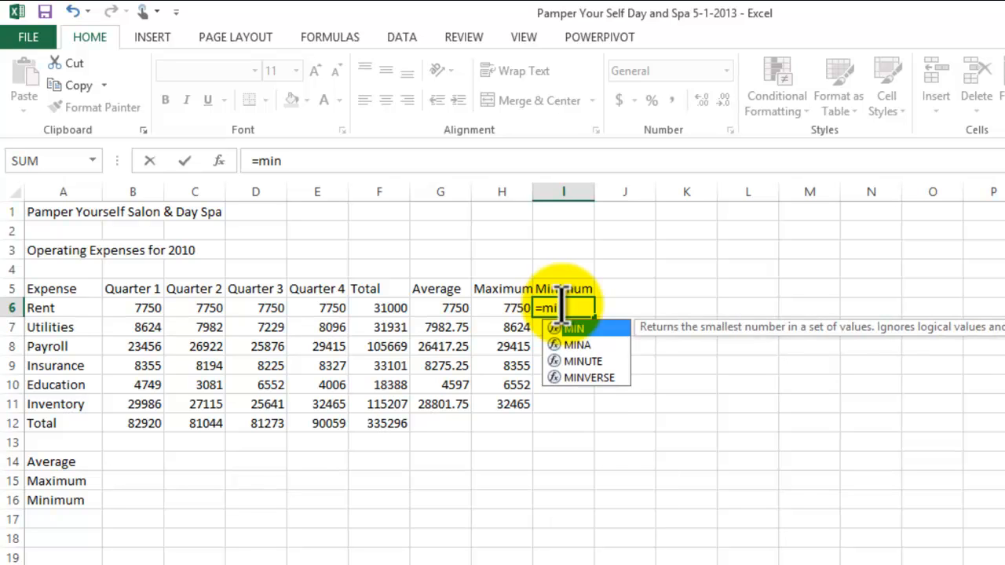
type("(")
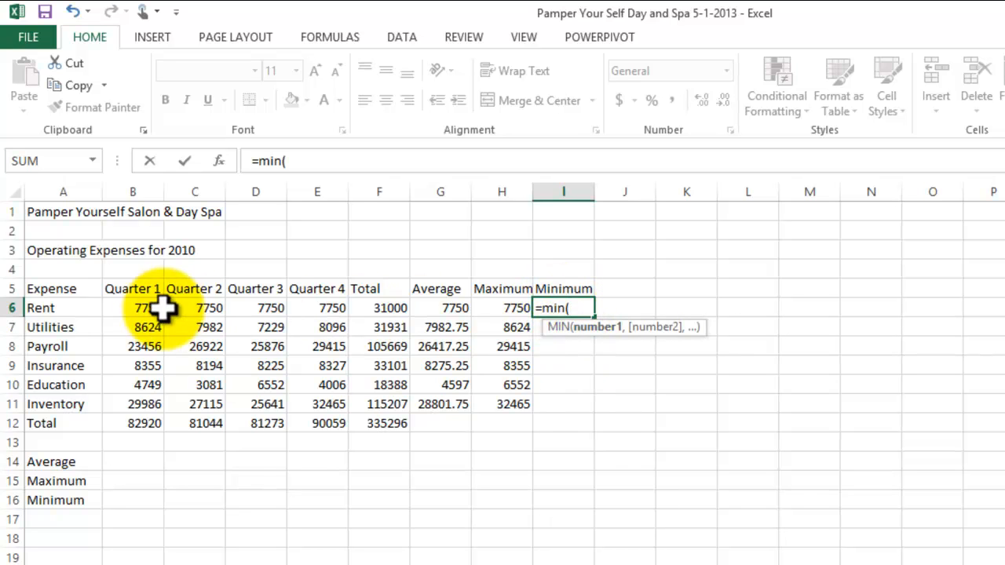
left_click_drag(139, 307, 199, 310)
left_click_drag(232, 307, 334, 307)
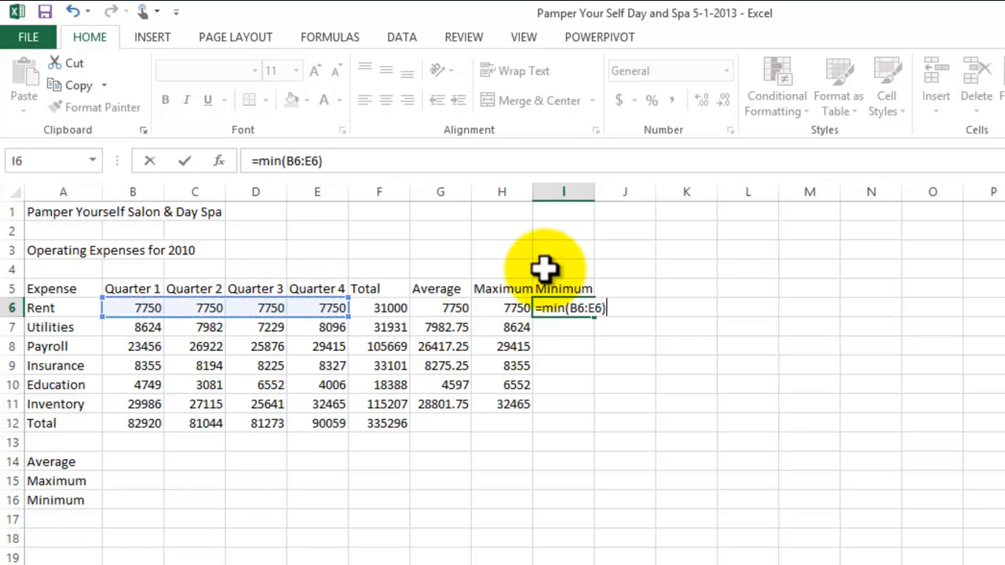
key("Return")
left_click(580, 305)
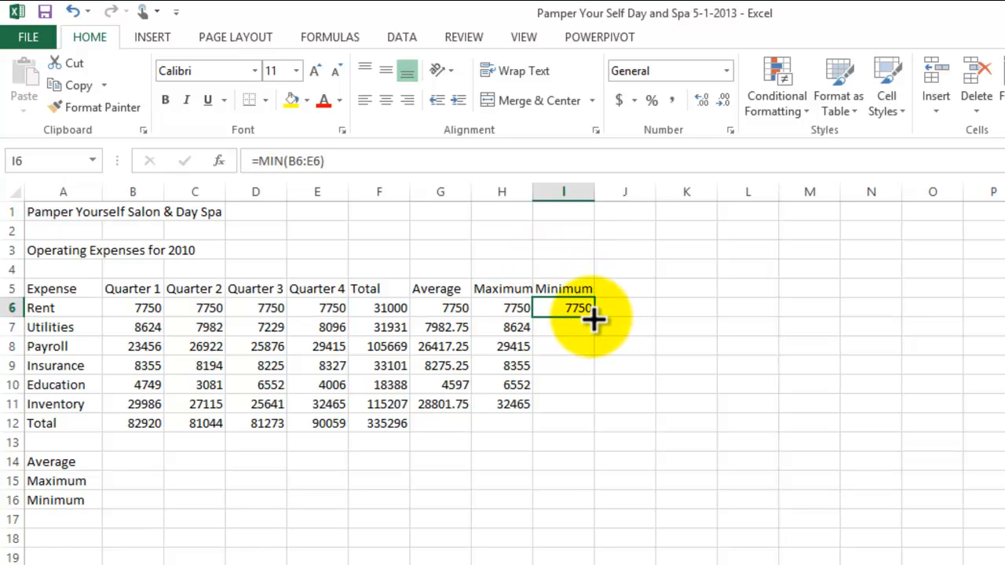
left_click_drag(594, 317, 598, 416)
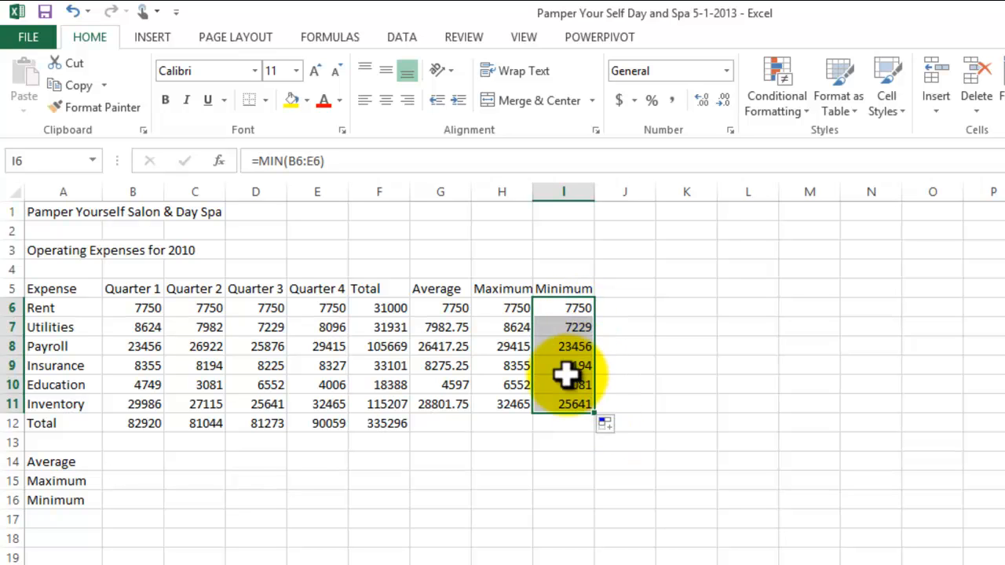
Step: Inspect the filled MIN formulas in I11 and I9 to check their referenced quarter ranges
left_click(572, 408)
double_click(571, 409)
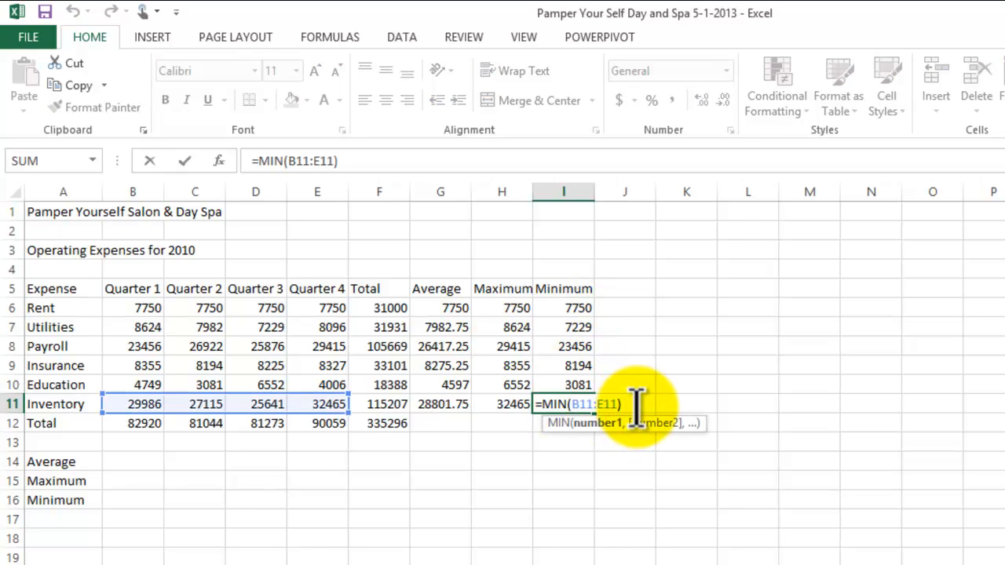
key("Return")
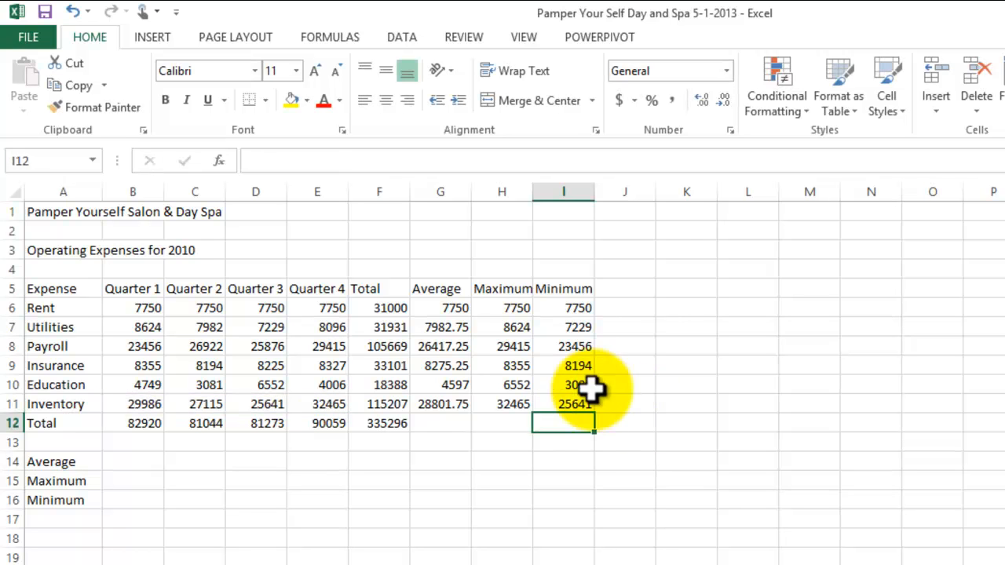
double_click(574, 364)
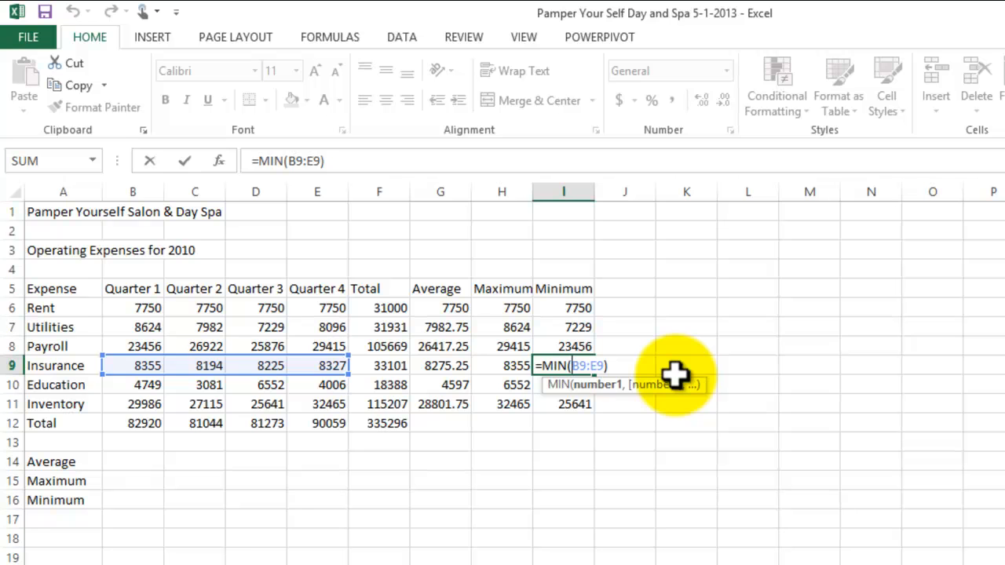
key("Return")
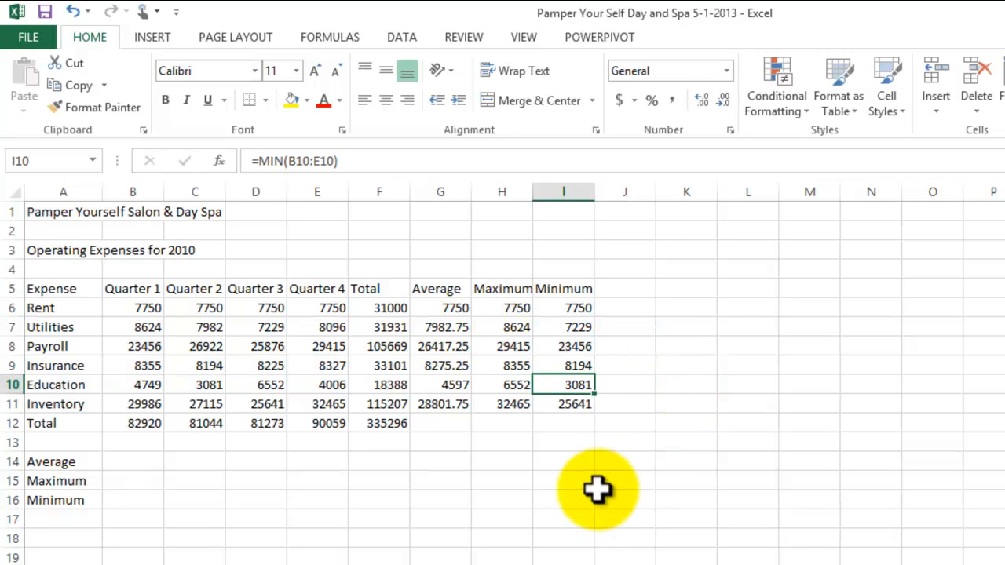
left_click(581, 507)
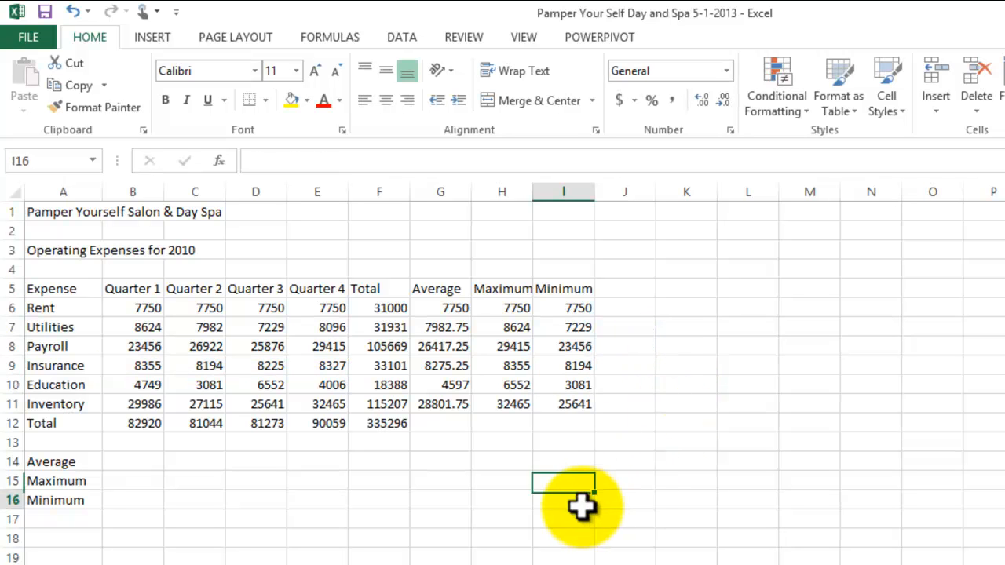
Step: Enter =AVERAGE(B6:B11) in B14 to average the Quarter 1 expenses
left_click(141, 462)
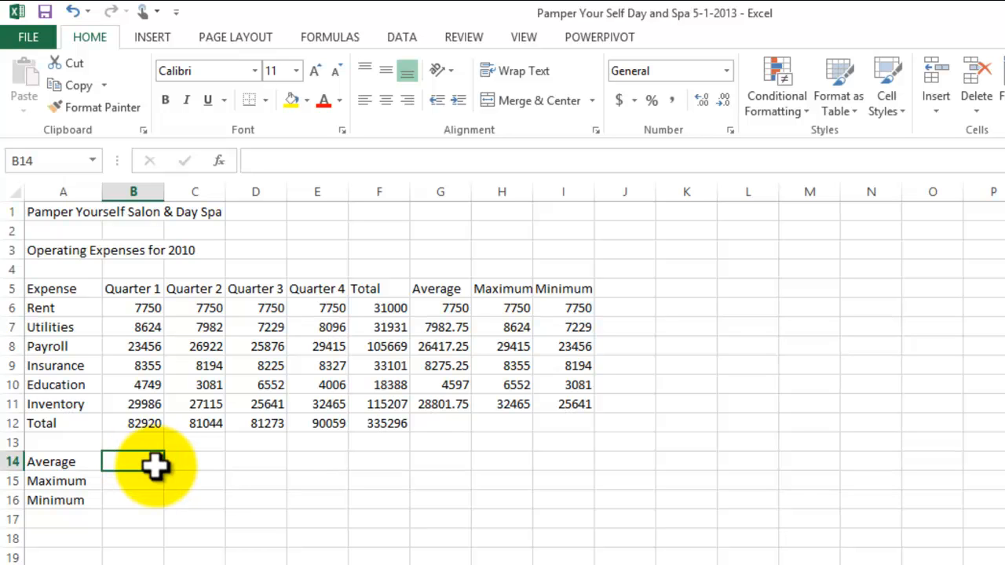
type("=")
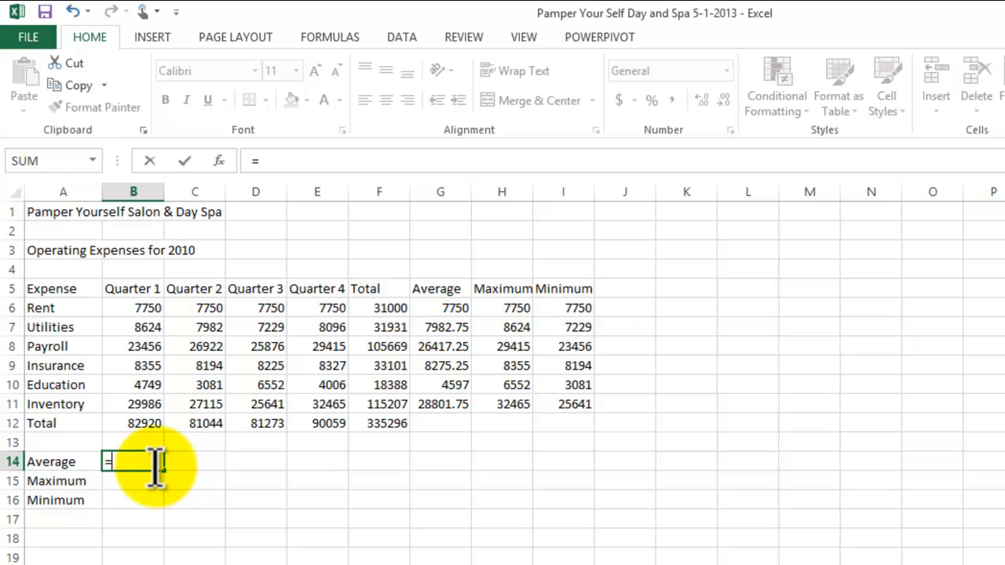
type("aver")
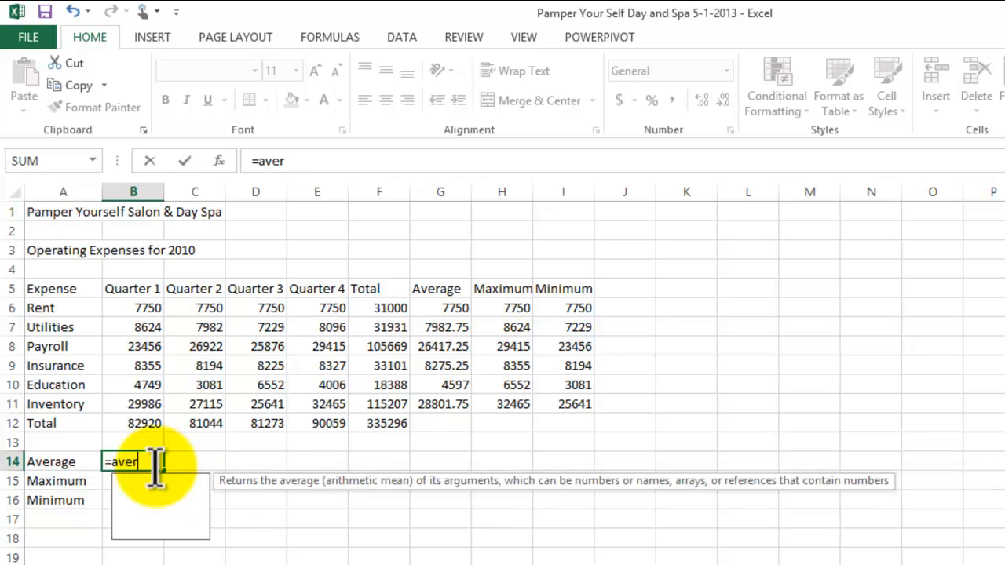
type("age(")
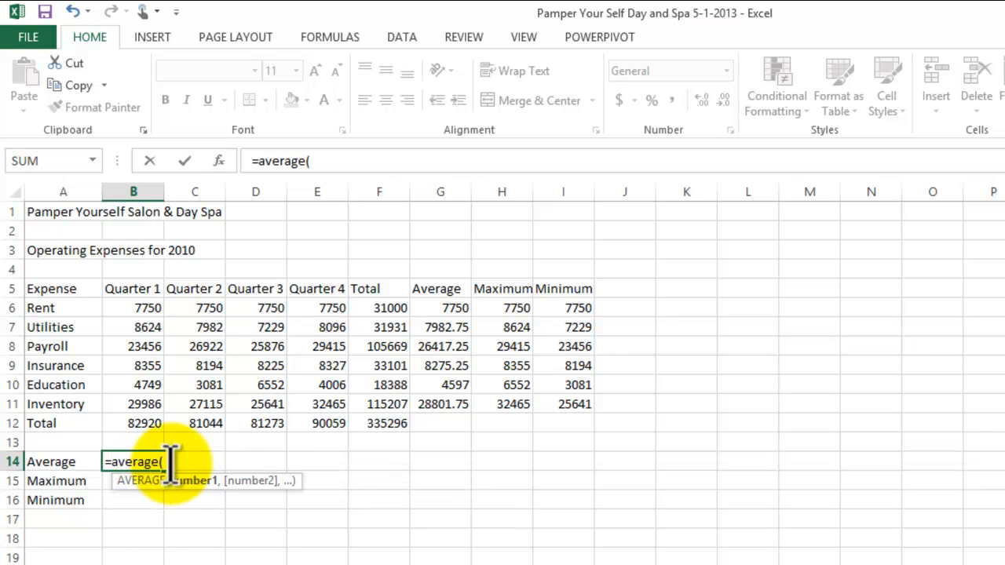
left_click_drag(133, 311, 139, 398)
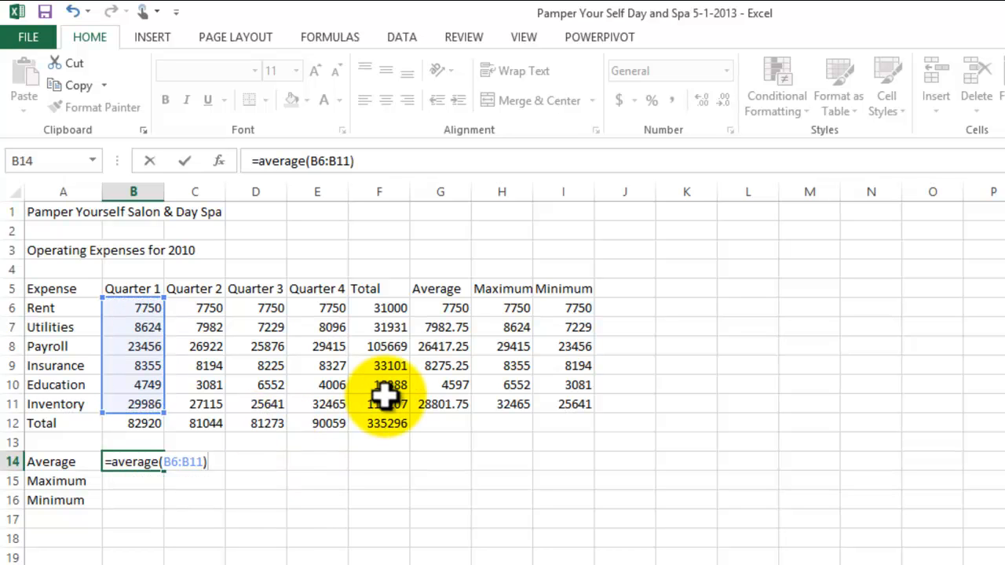
key("Return")
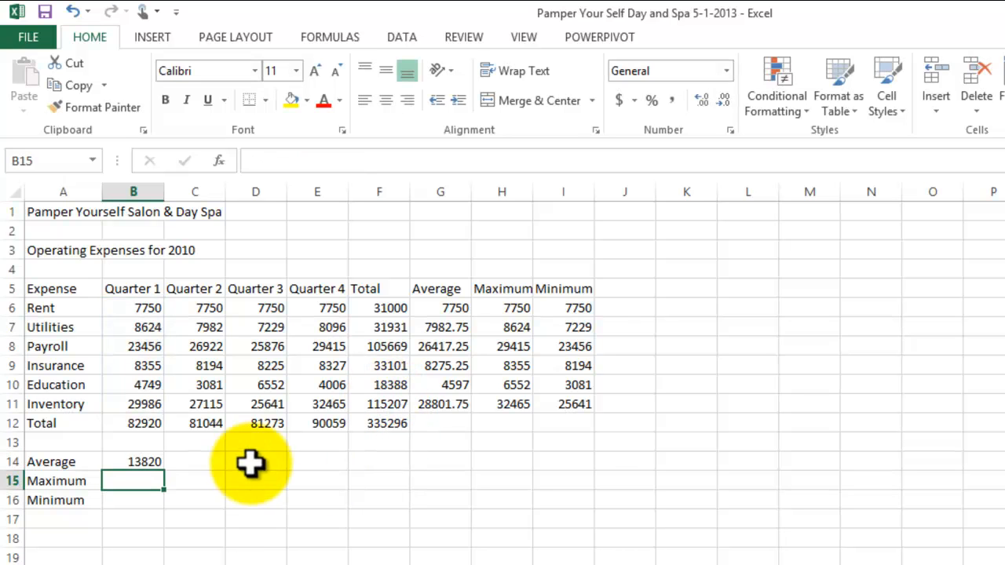
Step: Enter =MAX(B6:B11) in B15 to find the highest Quarter 1 expense
left_click(141, 463)
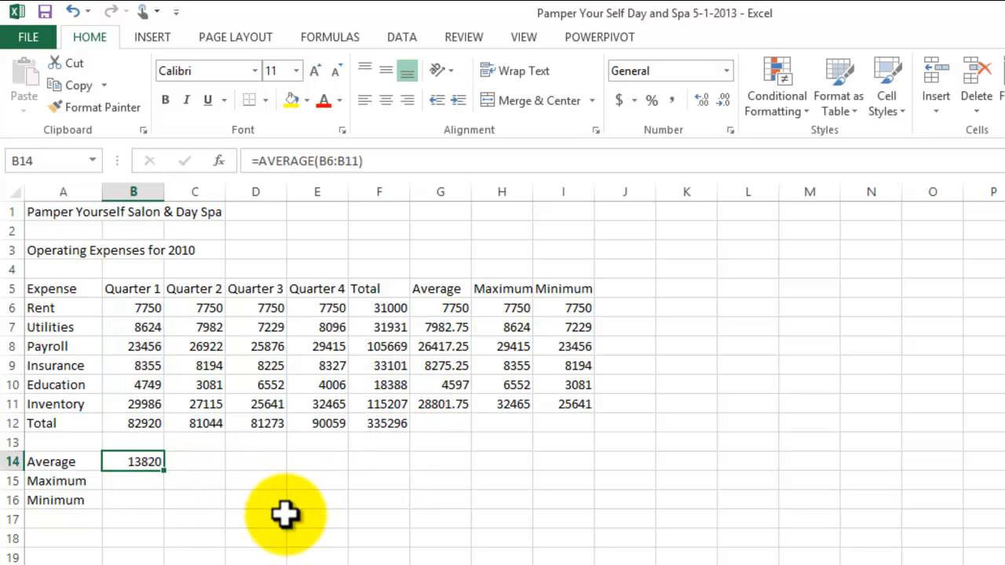
left_click(139, 483)
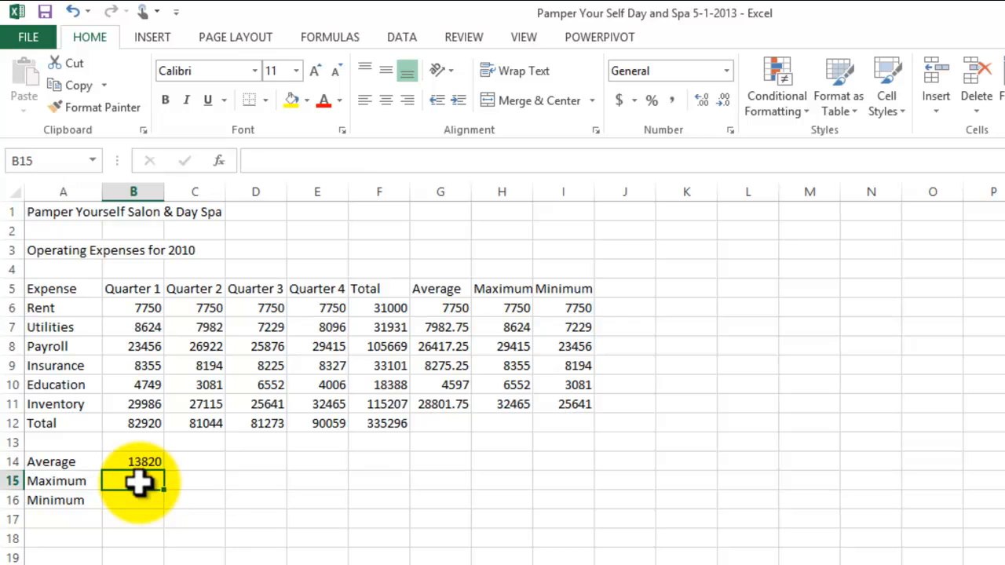
type("=")
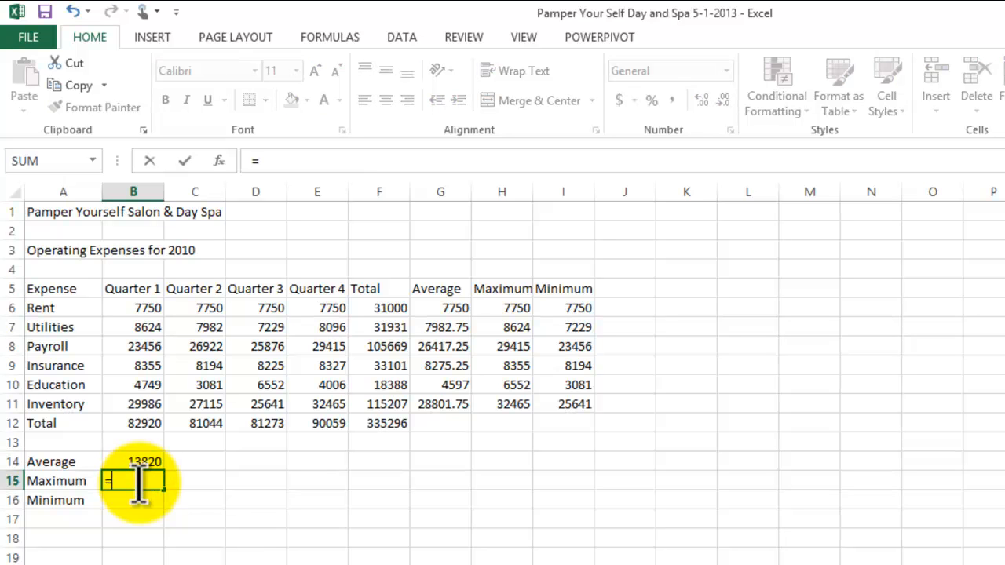
type("max")
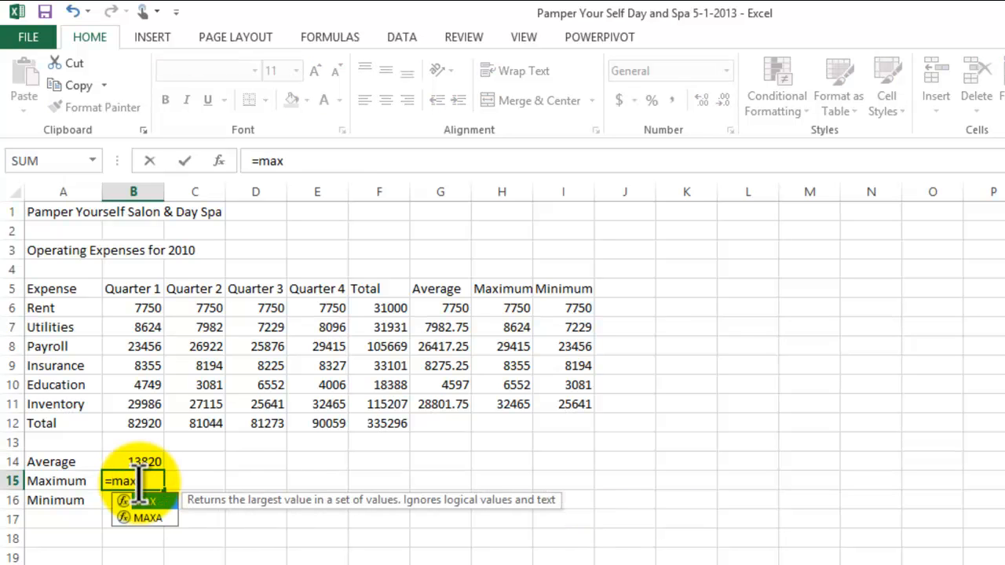
type("(")
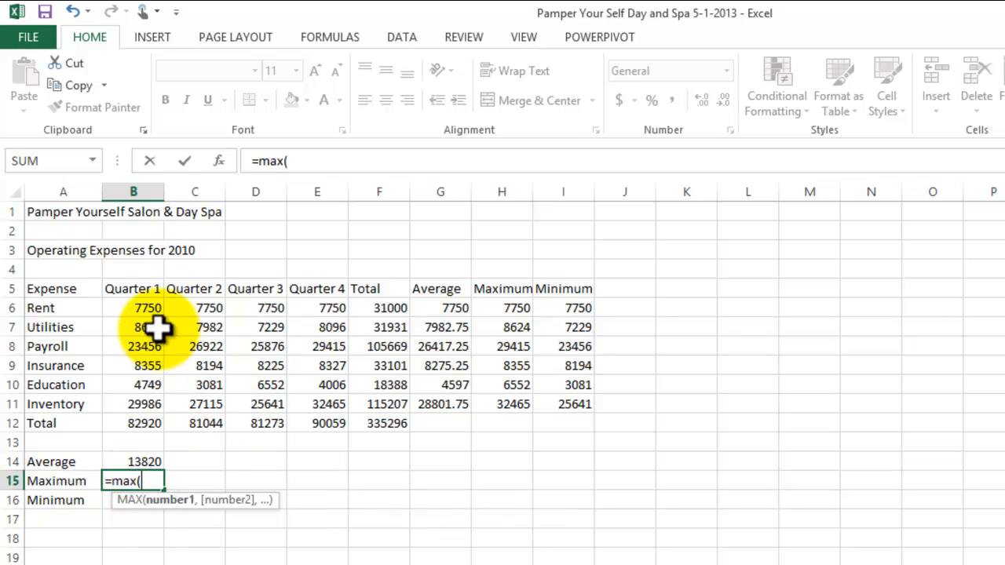
left_click_drag(147, 308, 139, 402)
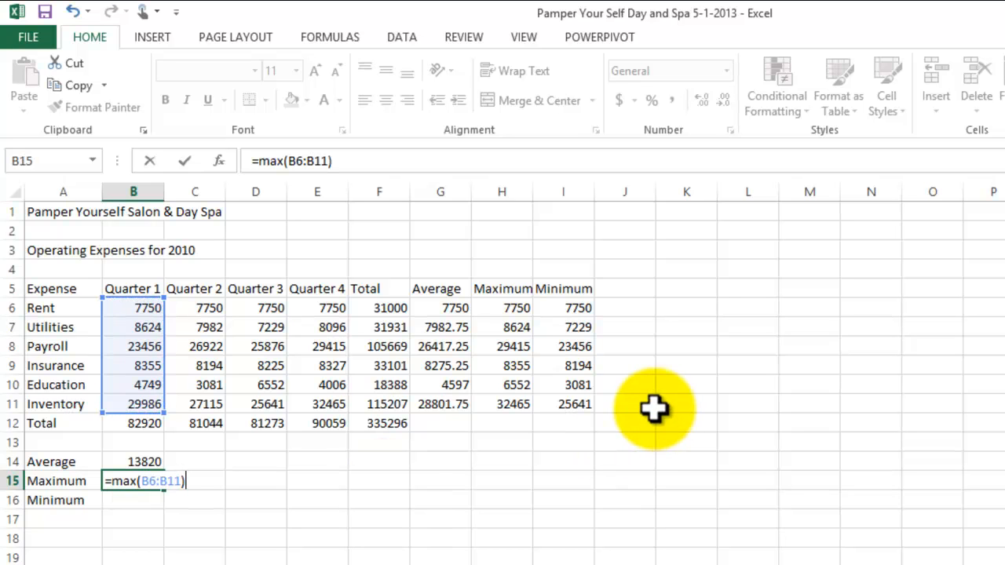
key("Return")
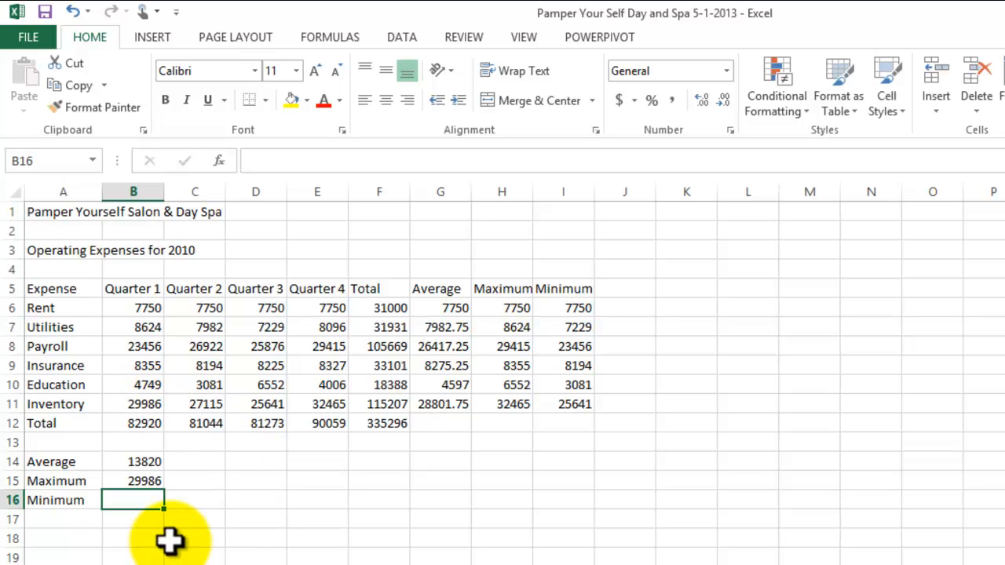
Step: Enter =MIN(B6:B11) in B16 to find the lowest Quarter 1 expense
type("=min(")
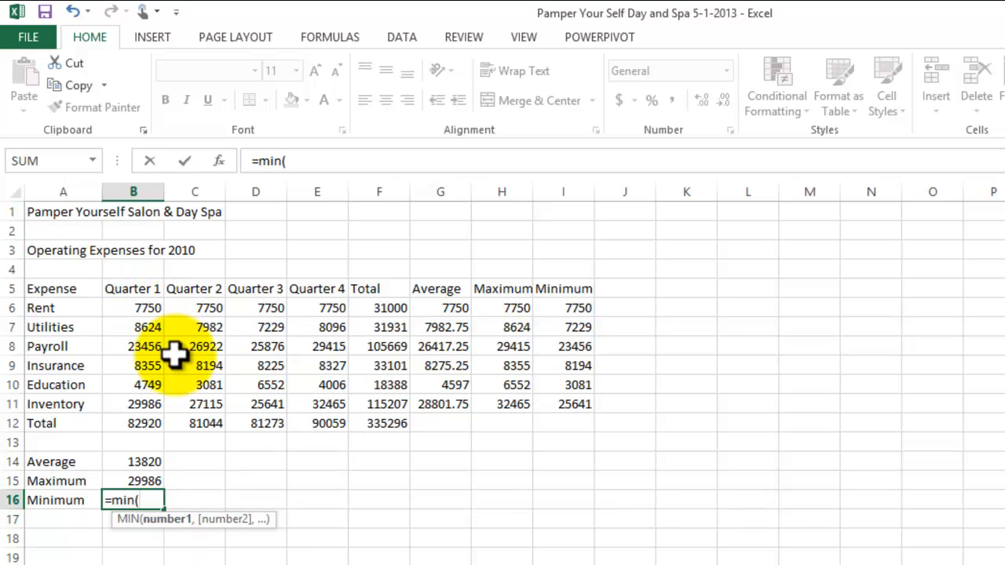
left_click(141, 312)
left_click_drag(141, 312, 137, 398)
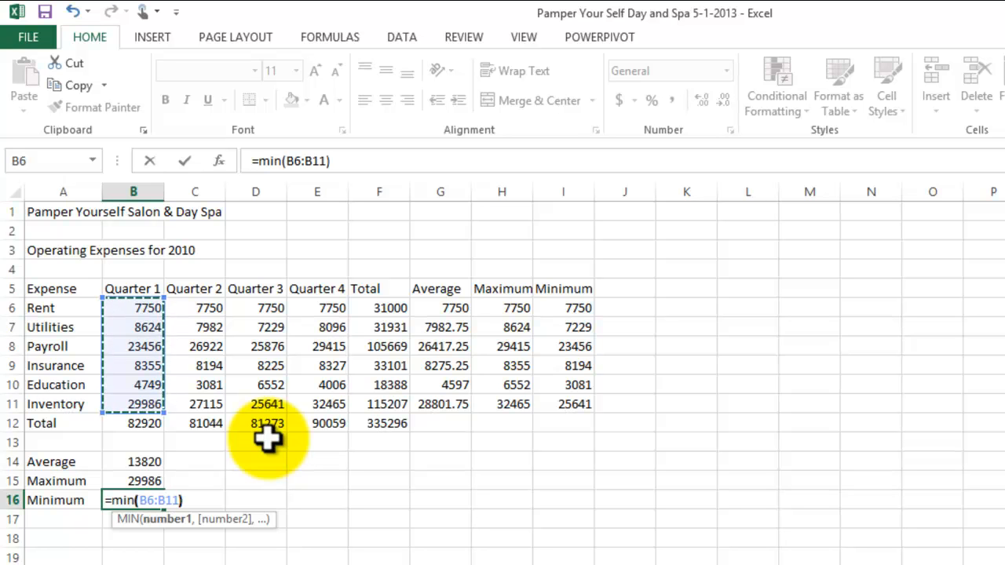
key("Return")
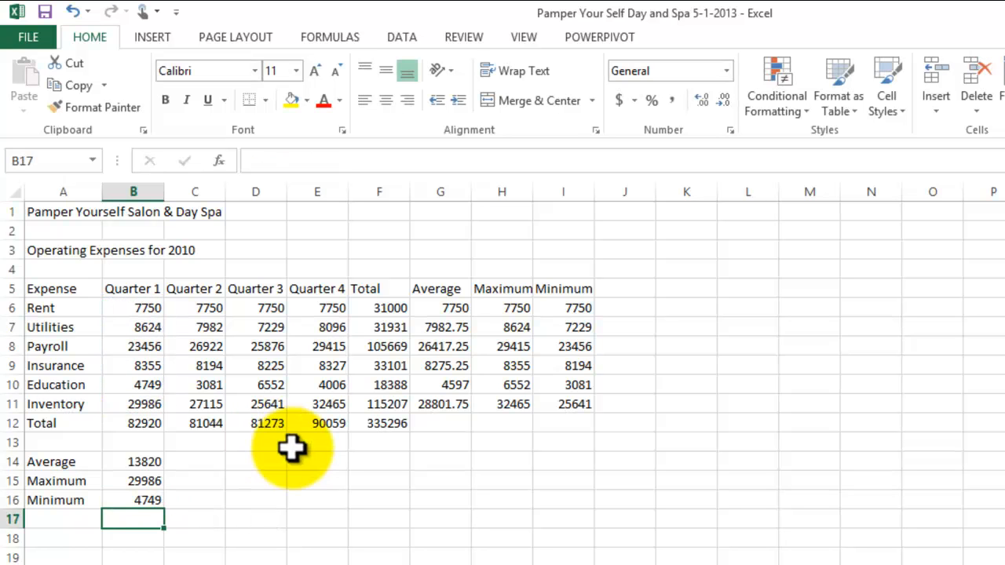
left_click(129, 496)
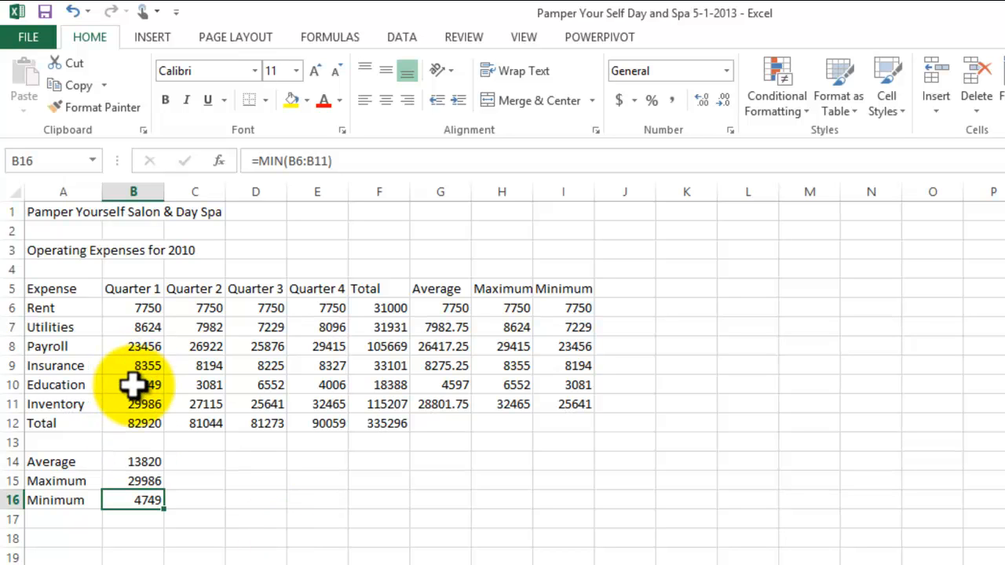
left_click(230, 559)
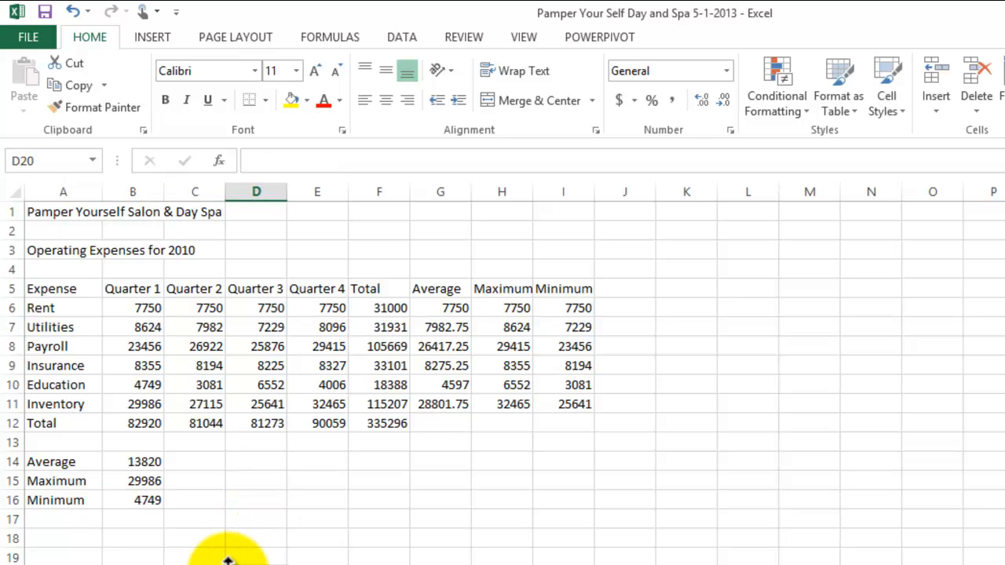
Step: Fill the Average, Maximum and Minimum formulas in B14:B16 across through column F
left_click_drag(151, 464, 149, 502)
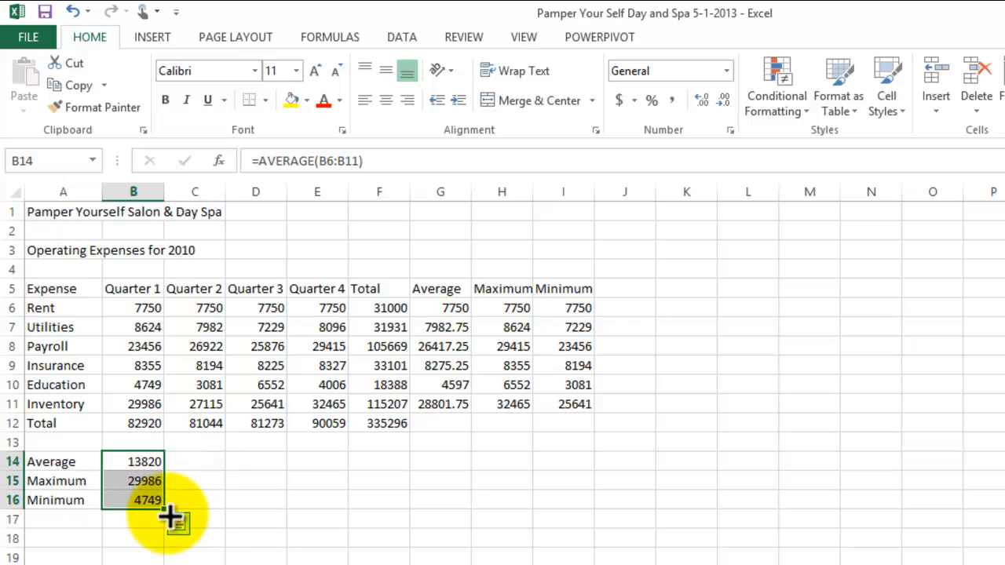
left_click_drag(164, 511, 392, 492)
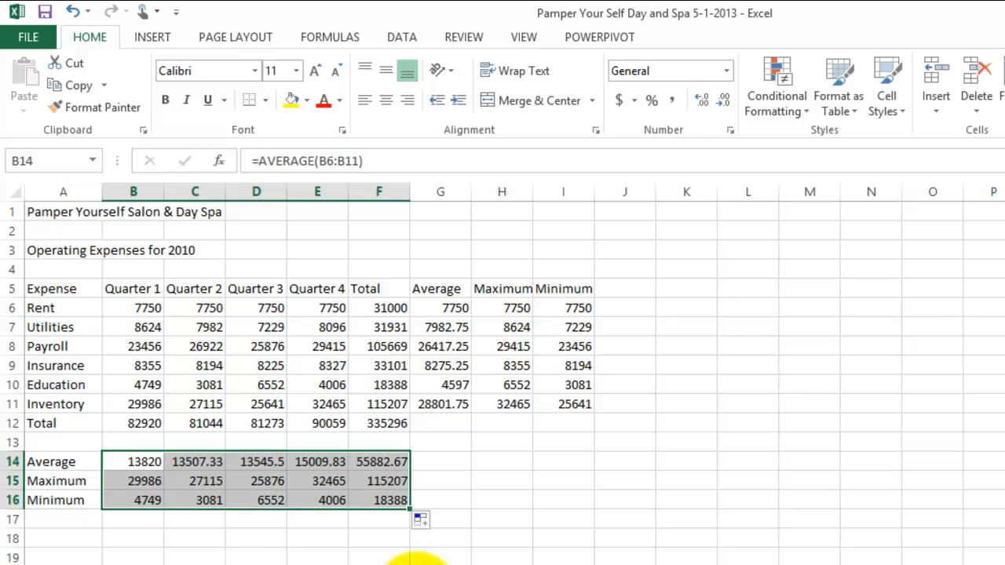
left_click(514, 521)
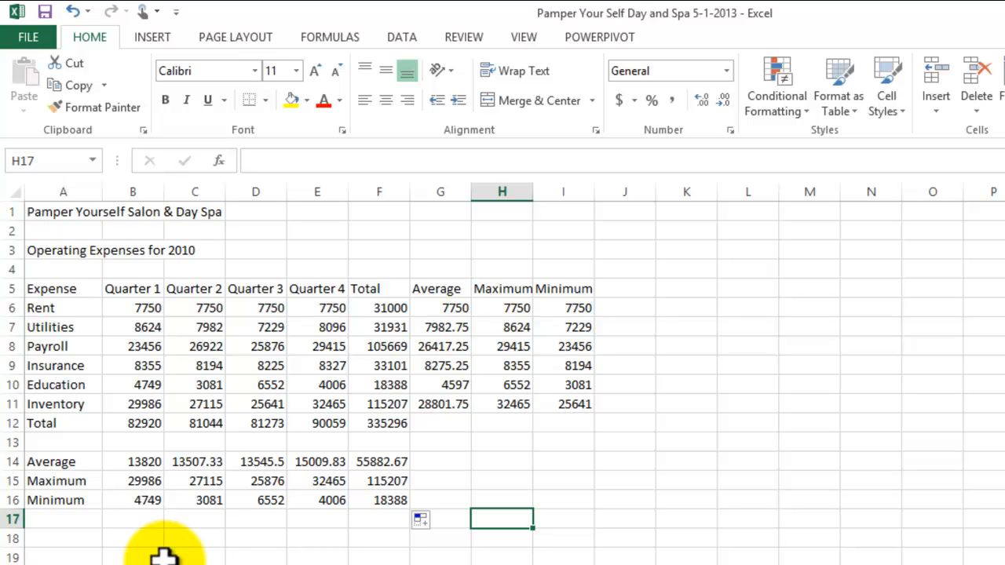
scroll(259, 518, "down", 1)
scroll(277, 540, "up", 1)
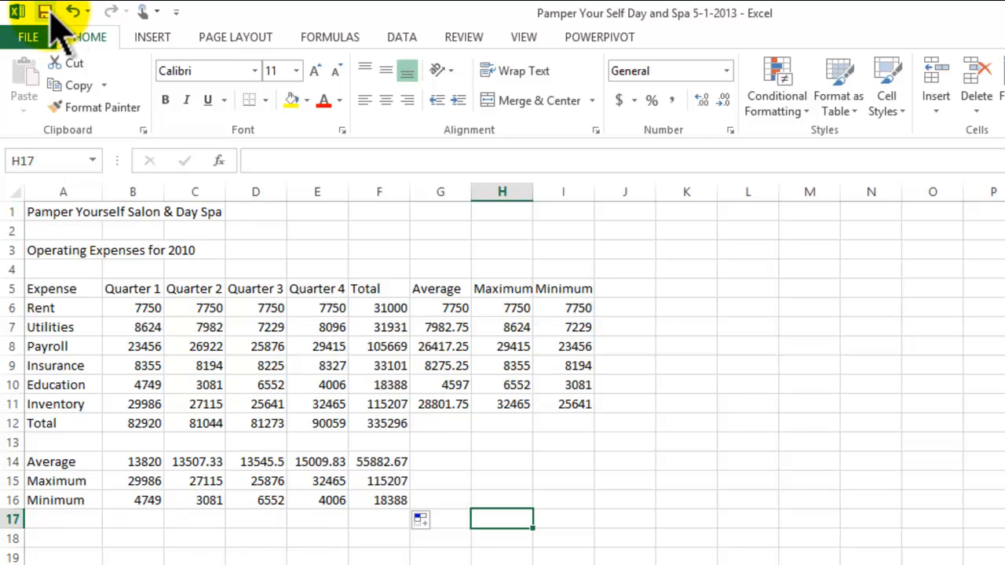
left_click(625, 481)
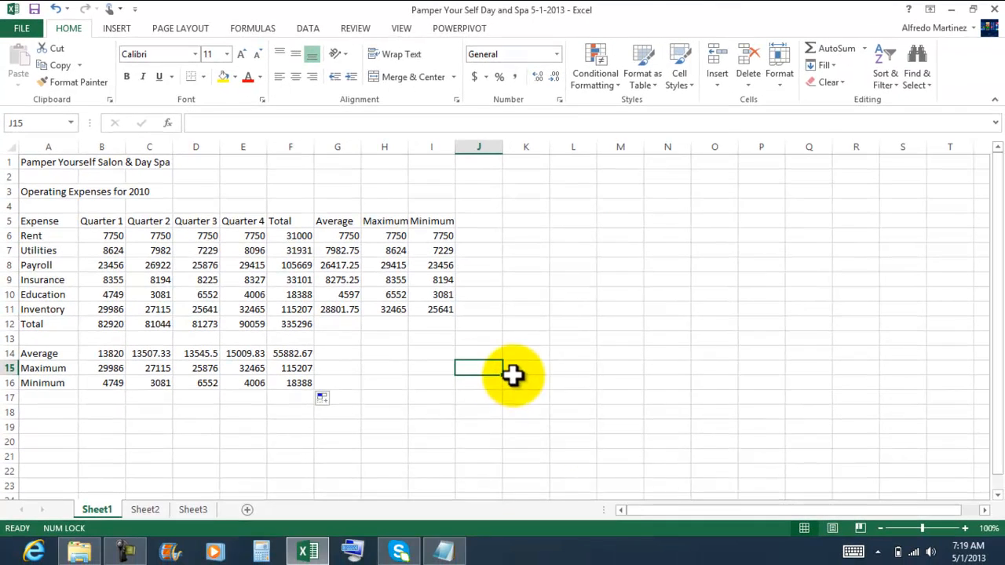
left_click(562, 521)
left_click(442, 353)
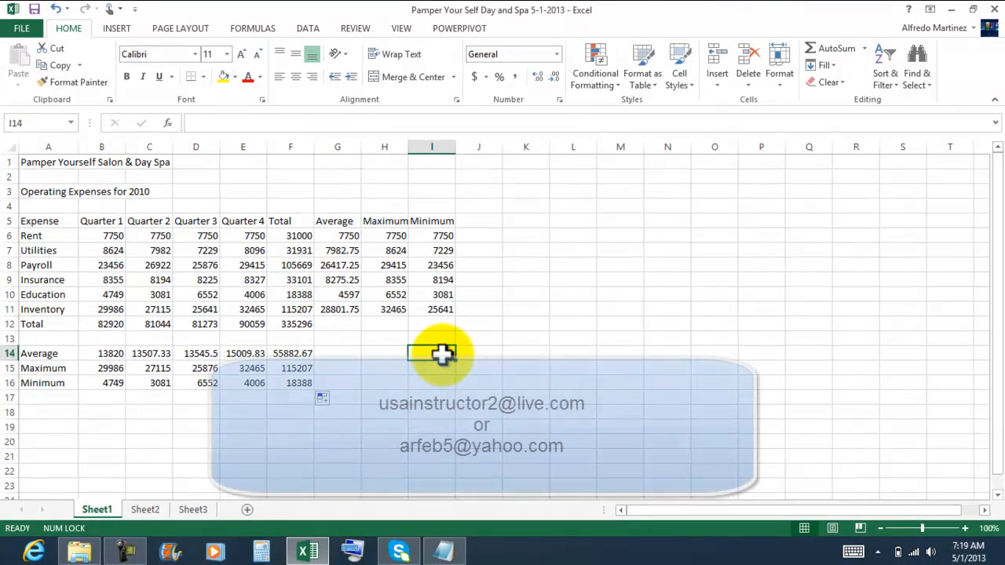
Step: Close the finished workbook, the Unit B folder window and the exercise instructions to return to an empty desktop
left_click(991, 11)
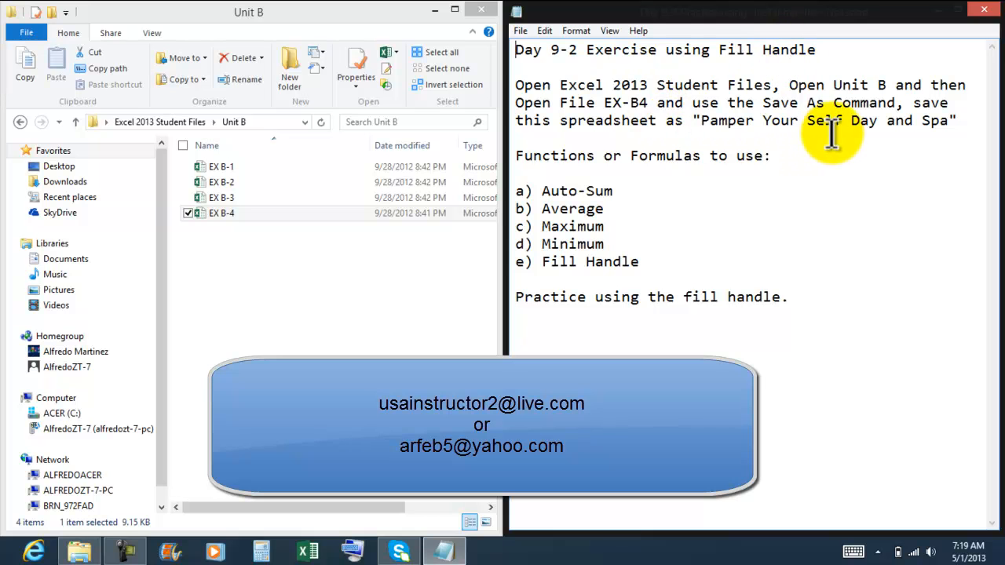
left_click(473, 9)
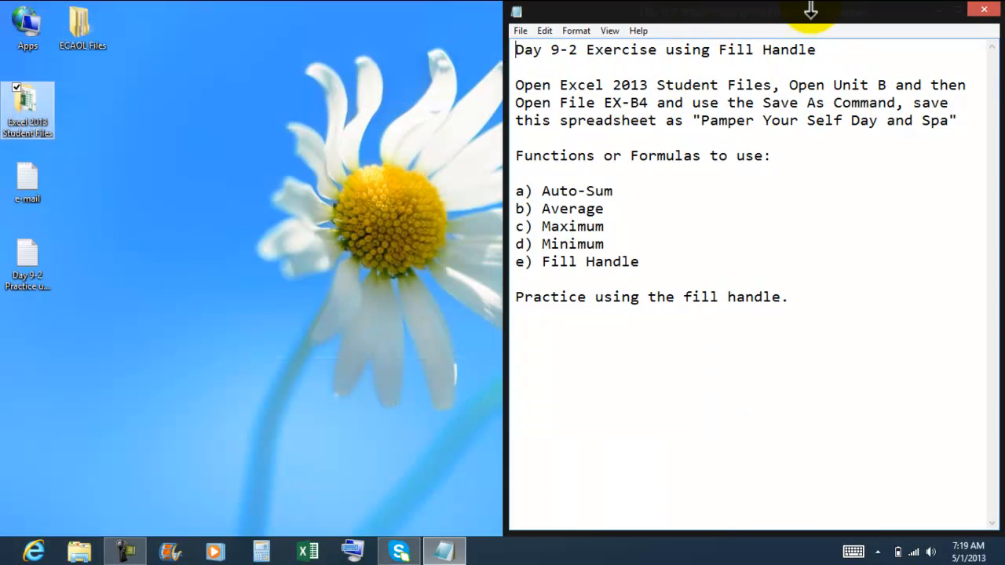
left_click_drag(804, 17, 502, 69)
left_click(102, 287)
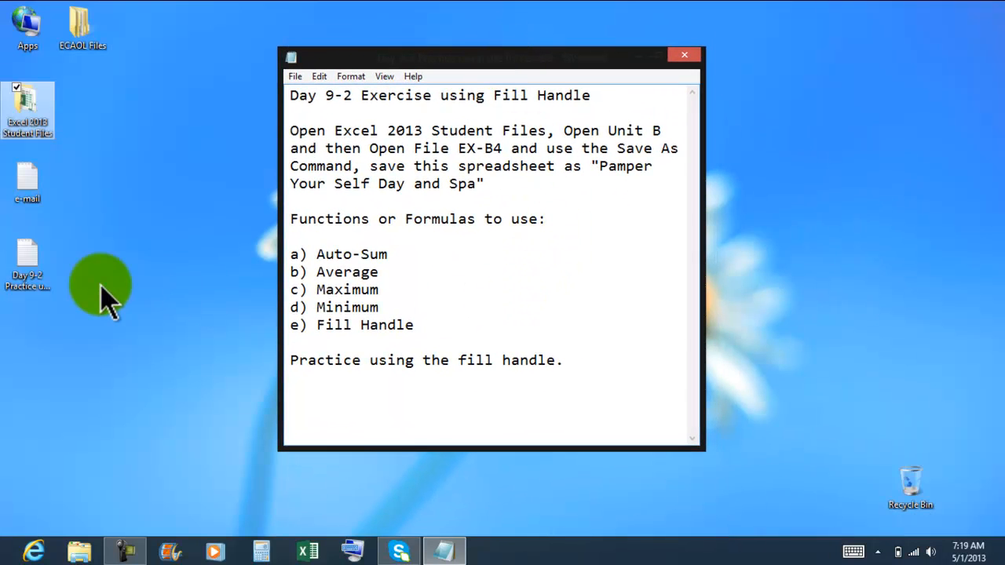
left_click(547, 303)
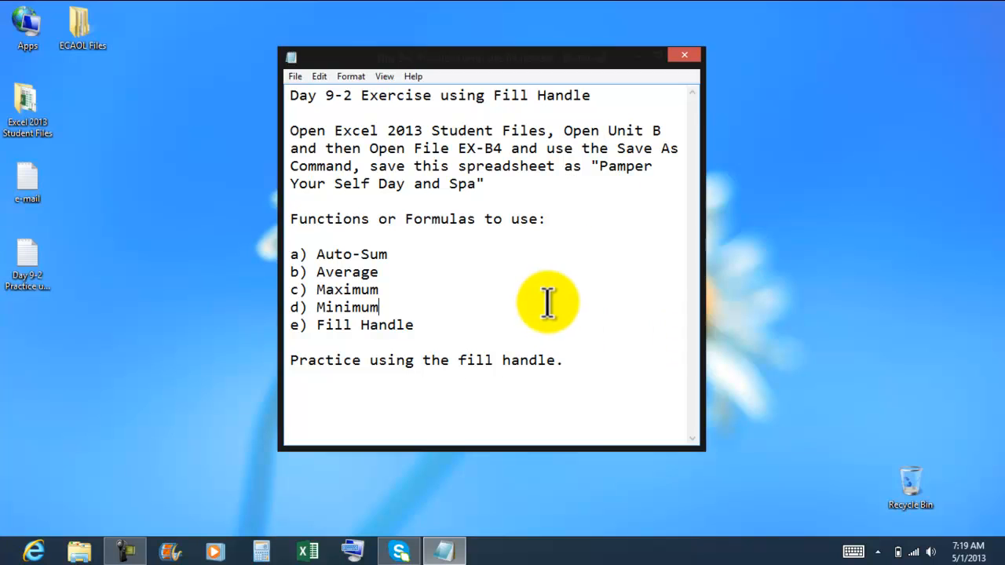
left_click(684, 57)
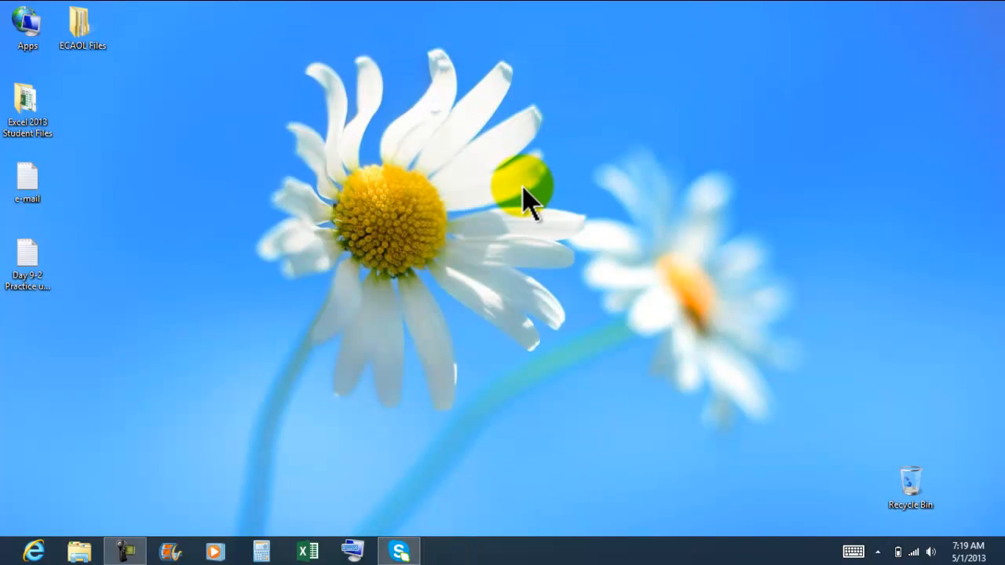